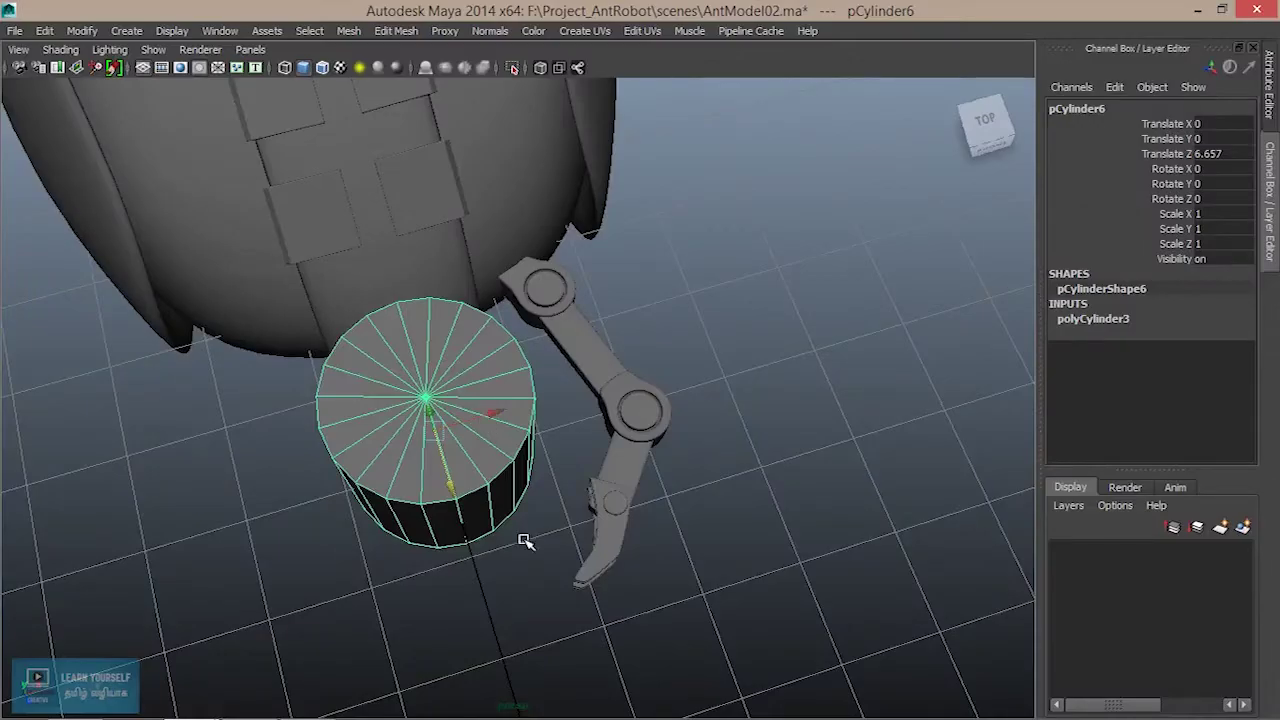
- Scale the new cylinder down to a thin post, about 0.061 × 0.179 × 0.061
mouse_move(608, 534)
left_mouse_down("alt")
mouse_move(517, 451)
mouse_move(563, 506)
mouse_move(593, 491)
mouse_move(566, 500)
mouse_move(560, 483)
left_mouse_up("alt")
left_click_drag(402, 438, 129, 449)
left_click_drag(389, 375, 374, 266)
left_click_drag(396, 440, 371, 443)
- Shrink the cylinder slightly and set Rotate X to 90 so it lies on its side
left_click_drag(391, 374, 386, 363)
key("e")
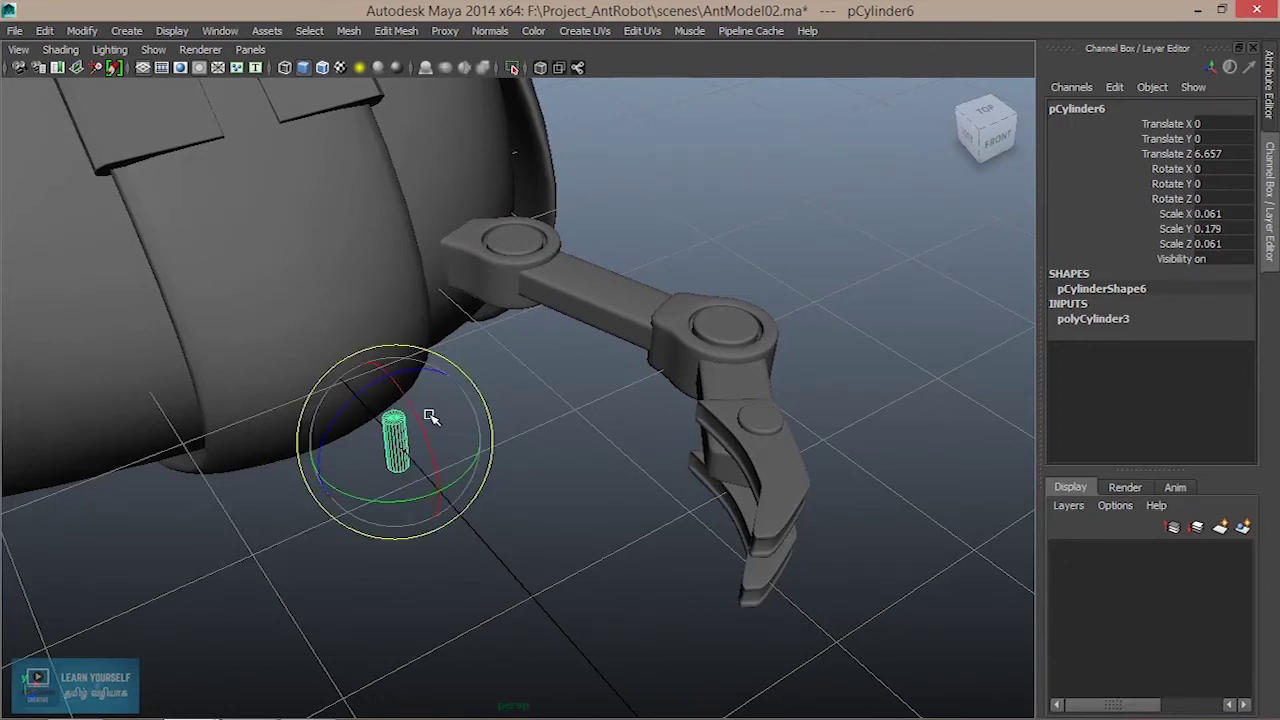
mouse_move(413, 407)
left_mouse_down()
mouse_move(437, 486)
mouse_move(627, 458)
left_mouse_up()
double_click(1215, 168)
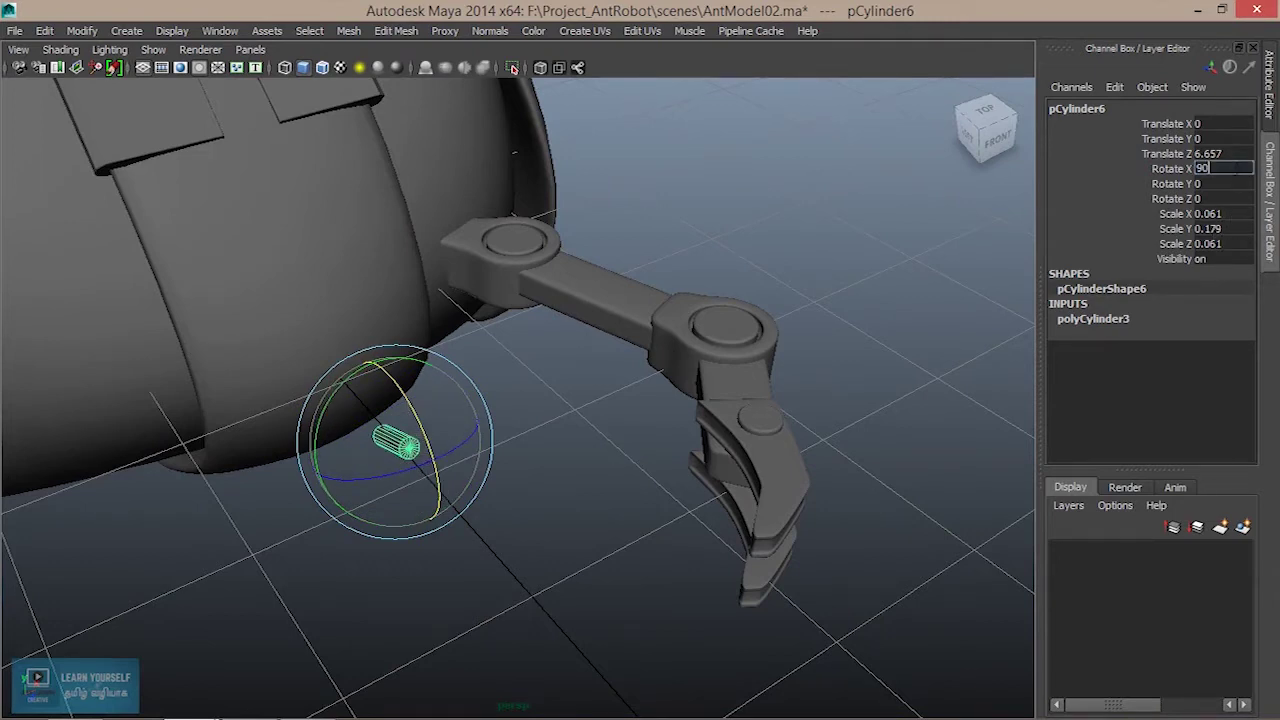
key("Return")
- Move the cylinder up under the first arm segment near its joint
middle_click_drag(470, 518, 351, 557, "alt")
key("w")
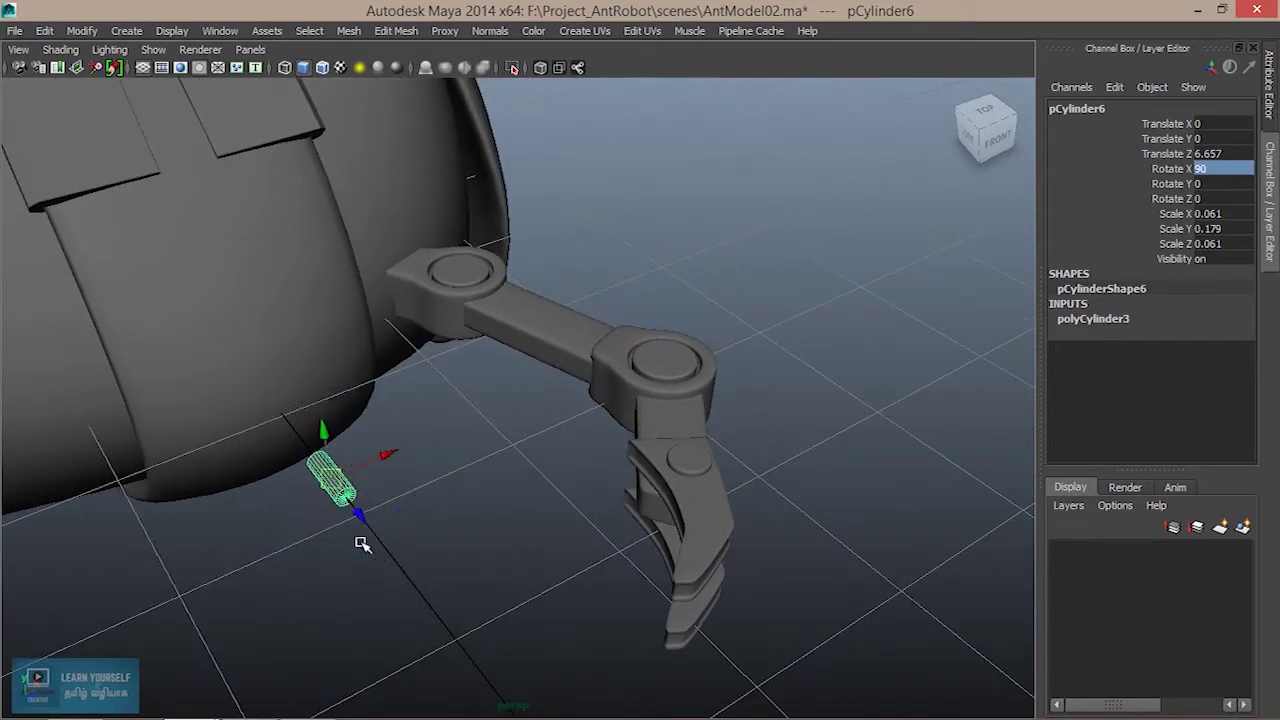
left_click_drag(384, 480, 599, 335)
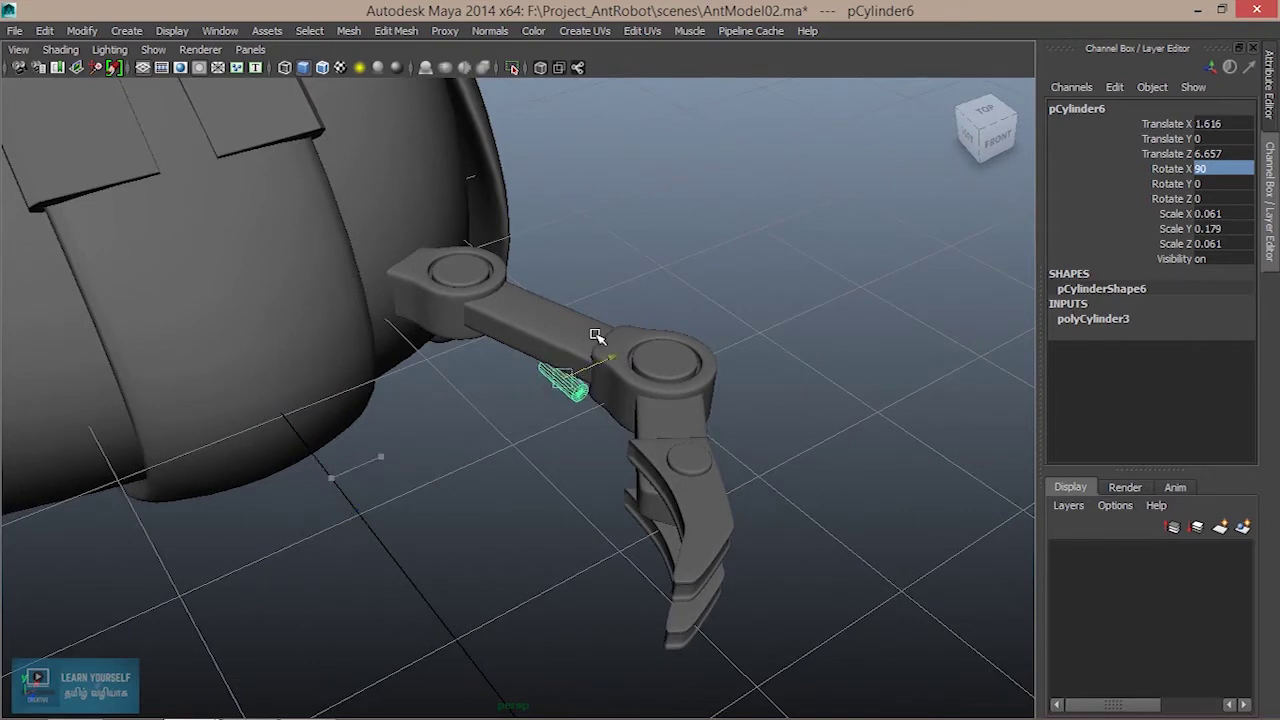
mouse_move(555, 400)
left_mouse_down("alt")
mouse_move(626, 423)
mouse_move(523, 423)
left_mouse_up("alt")
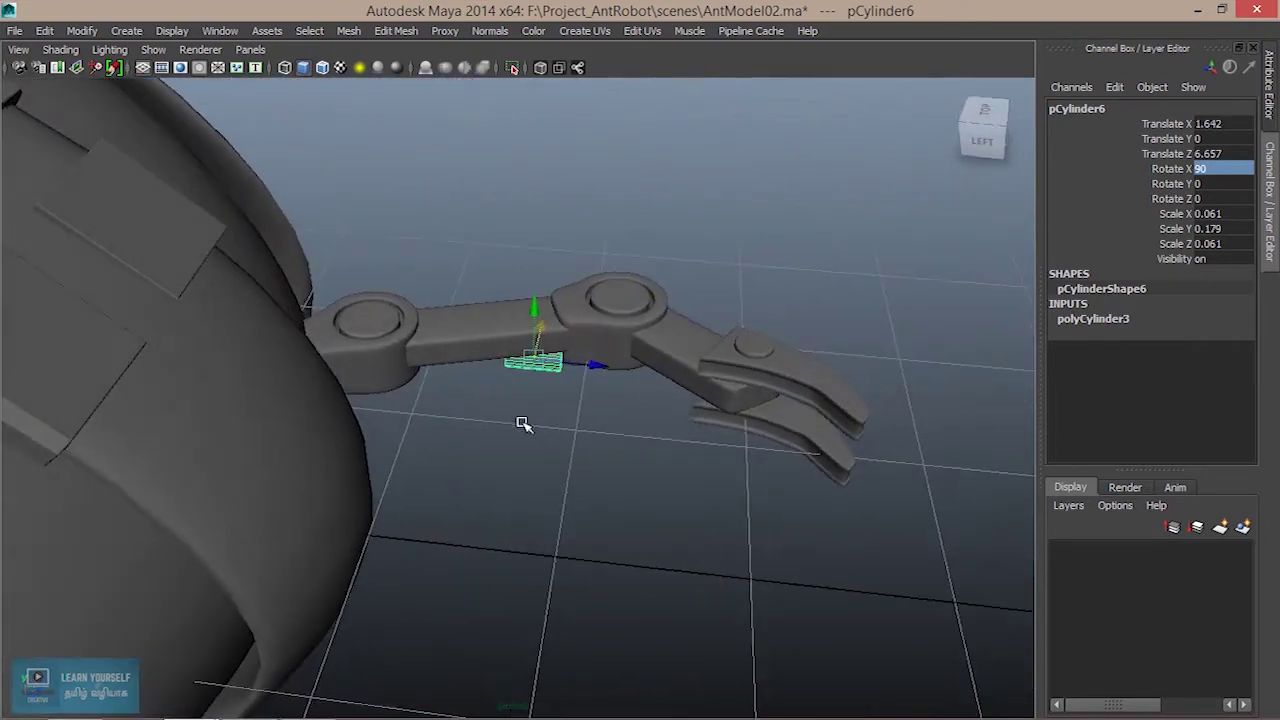
right_click_drag(523, 423, 689, 460, "alt")
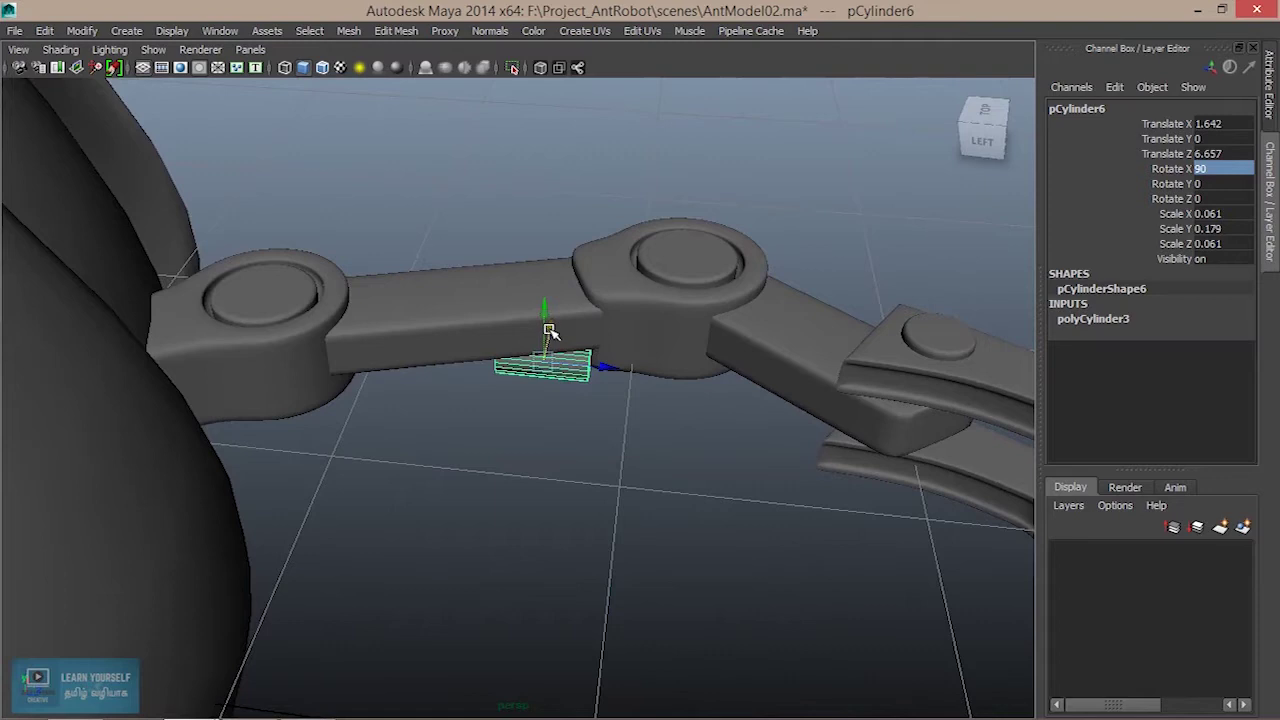
left_click_drag(549, 331, 542, 355)
left_click(531, 357)
left_click(551, 397)
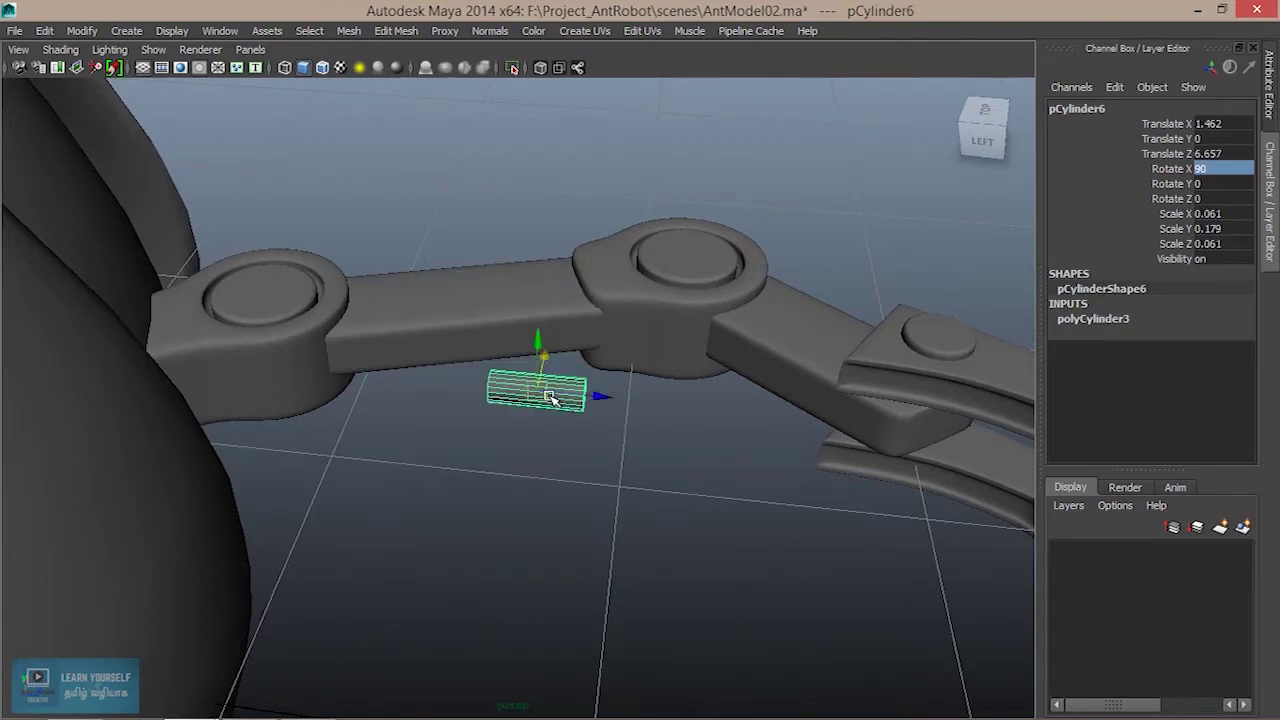
left_click_drag(531, 331, 532, 292)
- Stretch the cylinder to 0.336 in Y and select Subdivisions Axis in polyCylinder3
key("r")
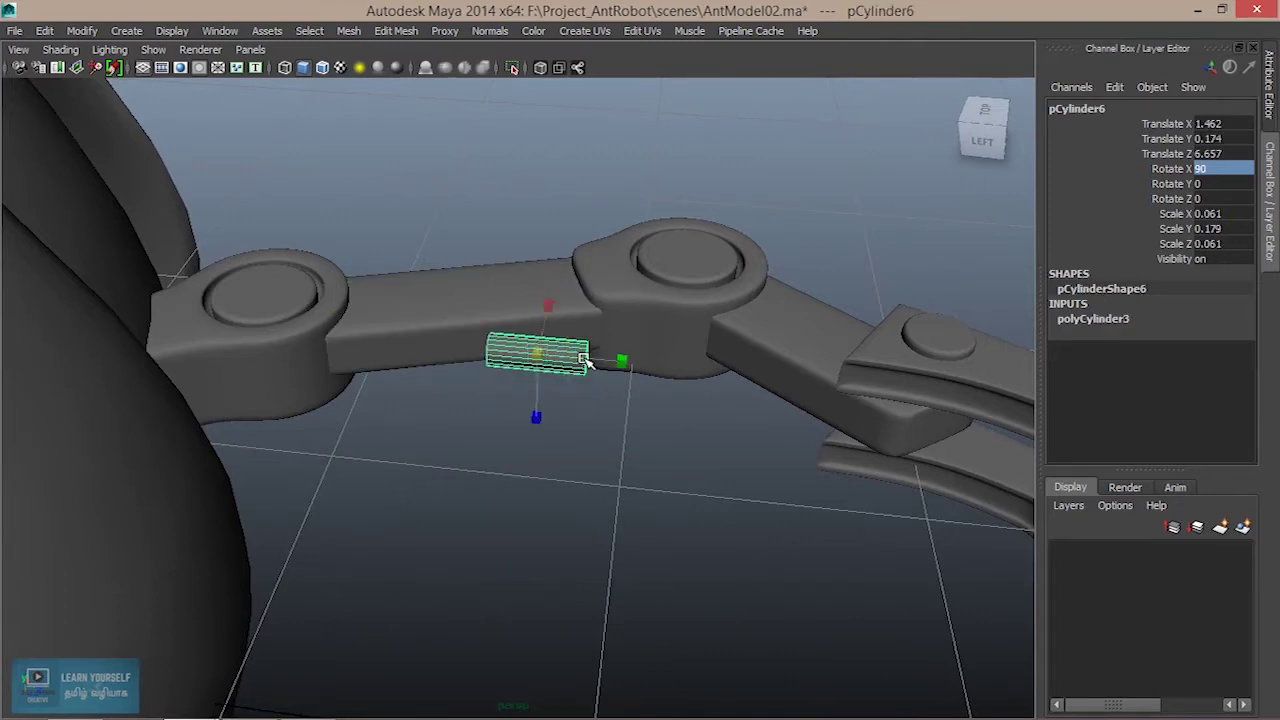
mouse_move(624, 375)
left_mouse_down()
mouse_move(698, 366)
mouse_move(686, 457)
mouse_move(711, 451)
left_mouse_up()
right_click_drag(711, 451, 811, 449, "alt")
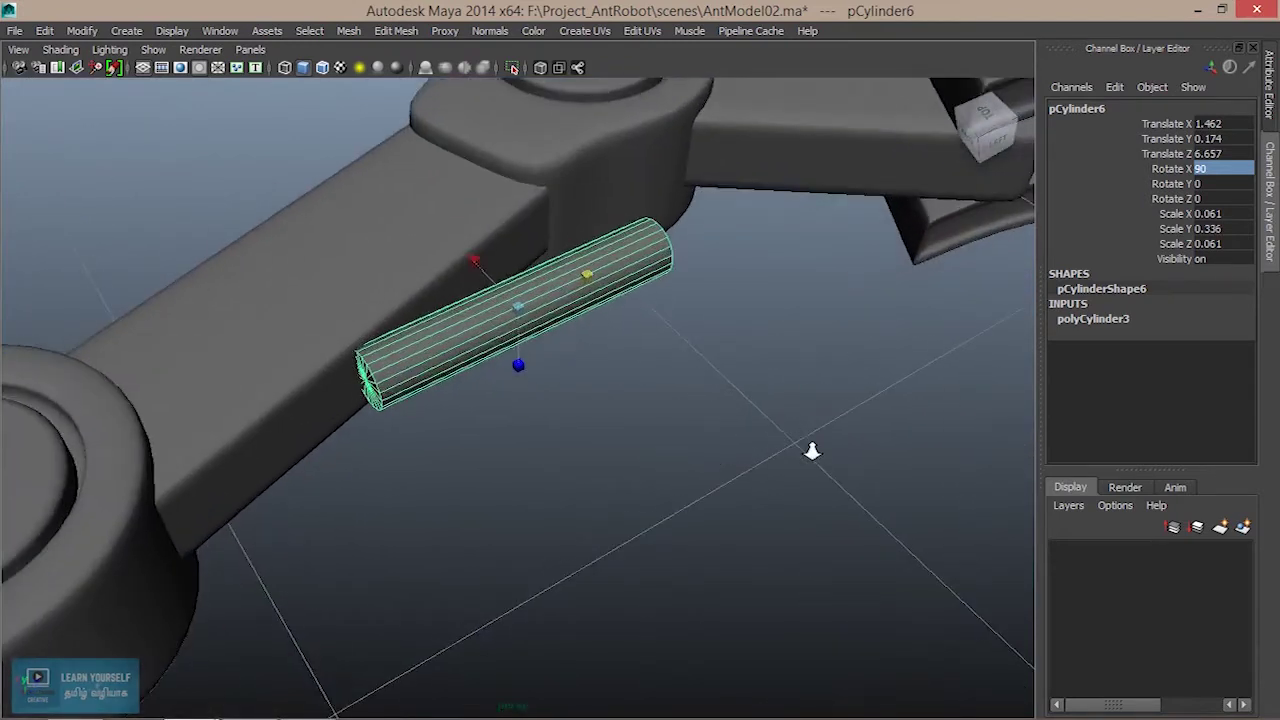
middle_click_drag(811, 449, 872, 434, "alt")
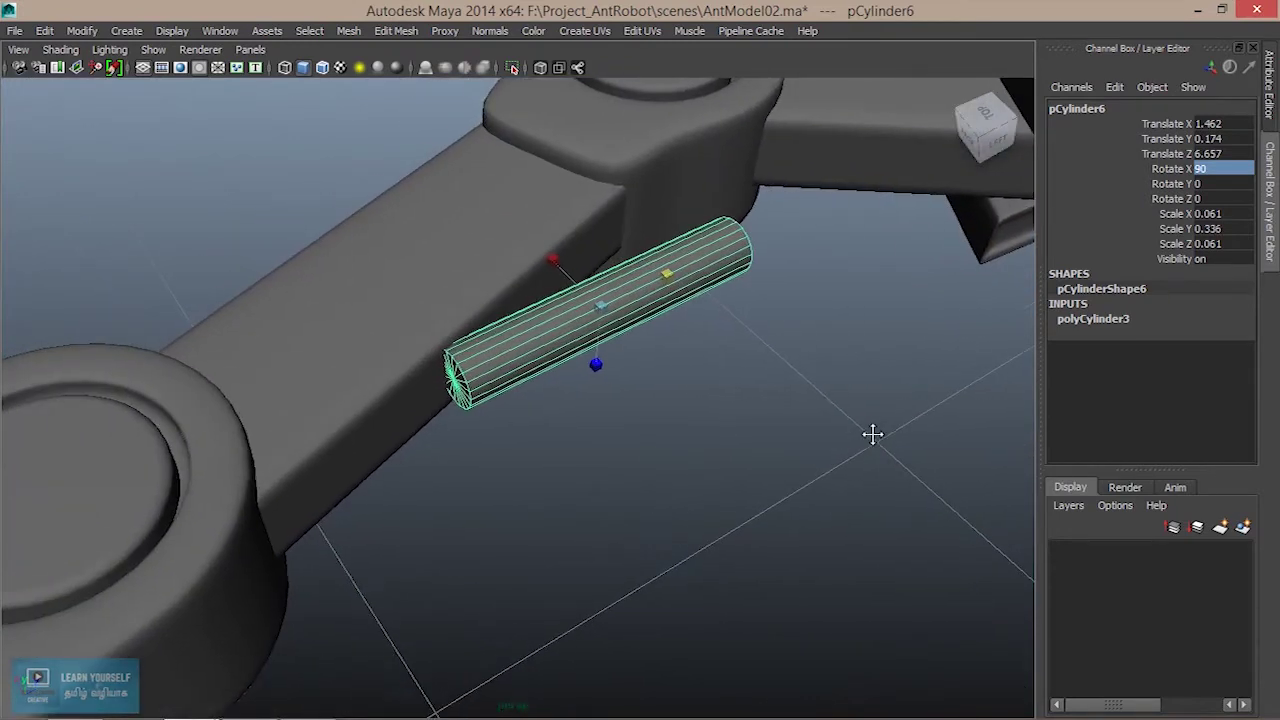
left_click(1116, 318)
left_click(1150, 364)
- Reduce the cylinder's Subdivisions Axis to 8 sides
middle_click_drag(806, 427, 722, 422)
right_click_drag(644, 401, 726, 409, "alt")
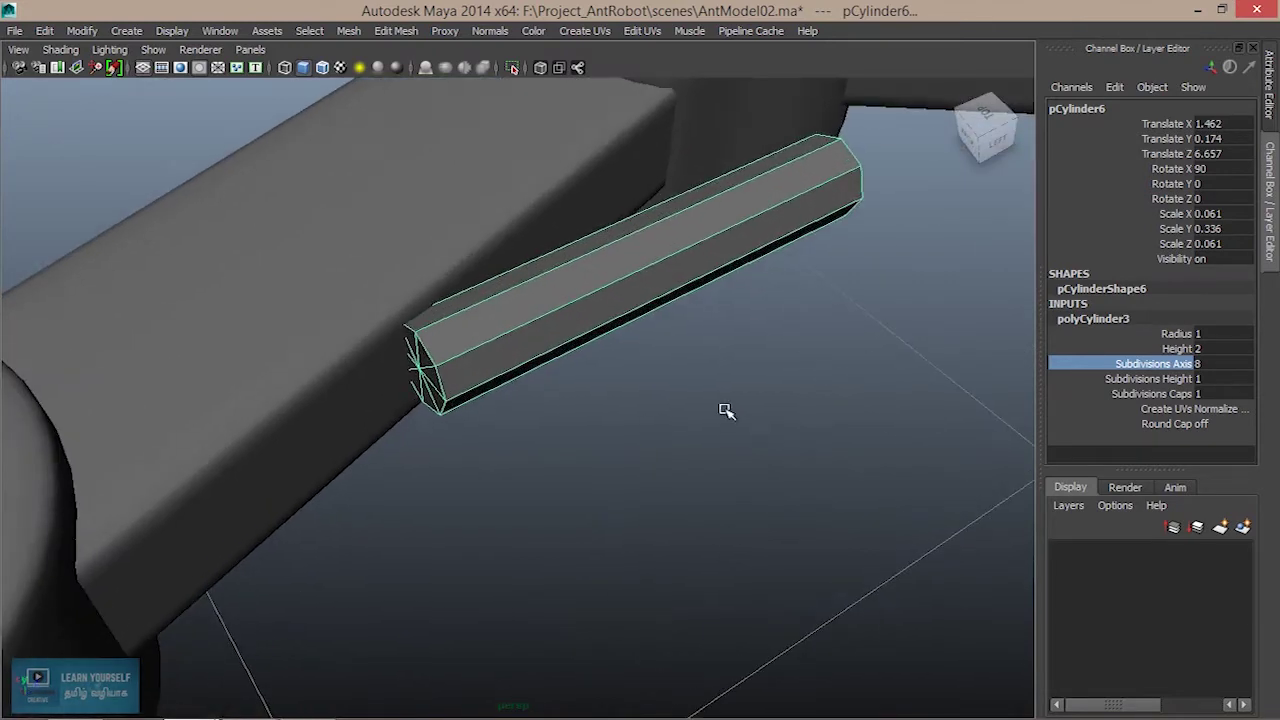
middle_click_drag(726, 409, 794, 427, "alt")
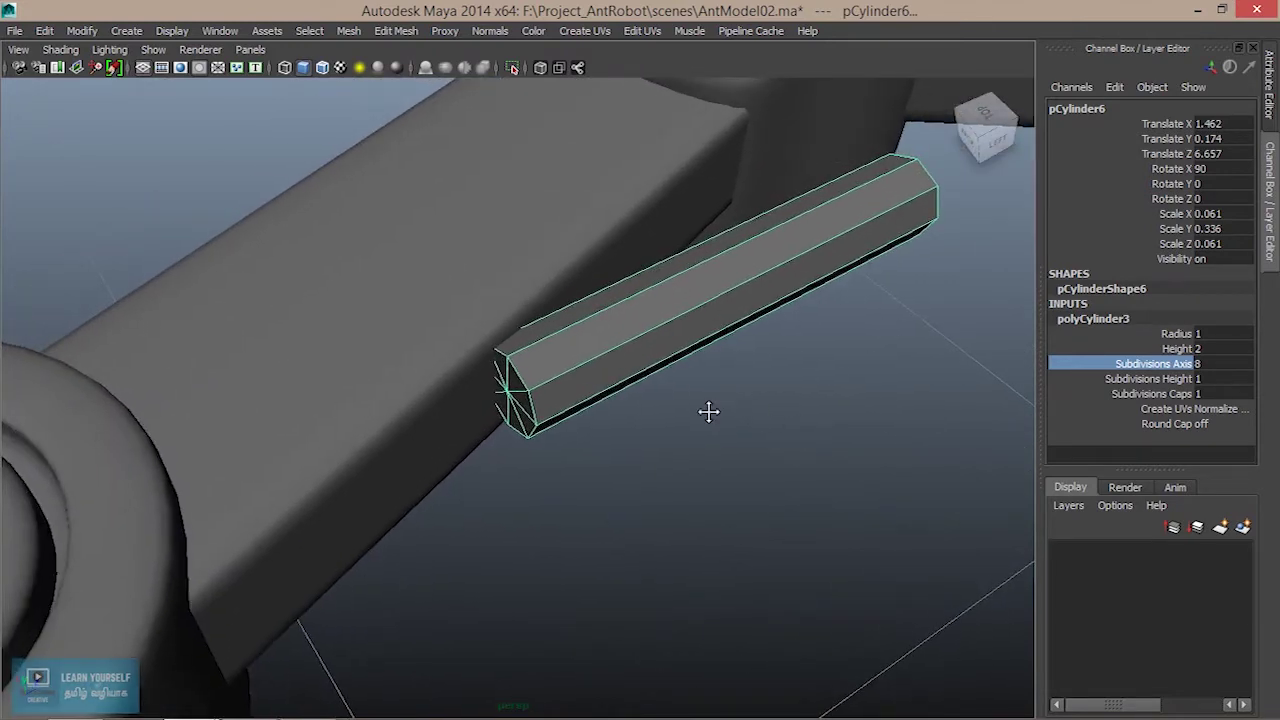
middle_click_drag(708, 411, 539, 486, "alt")
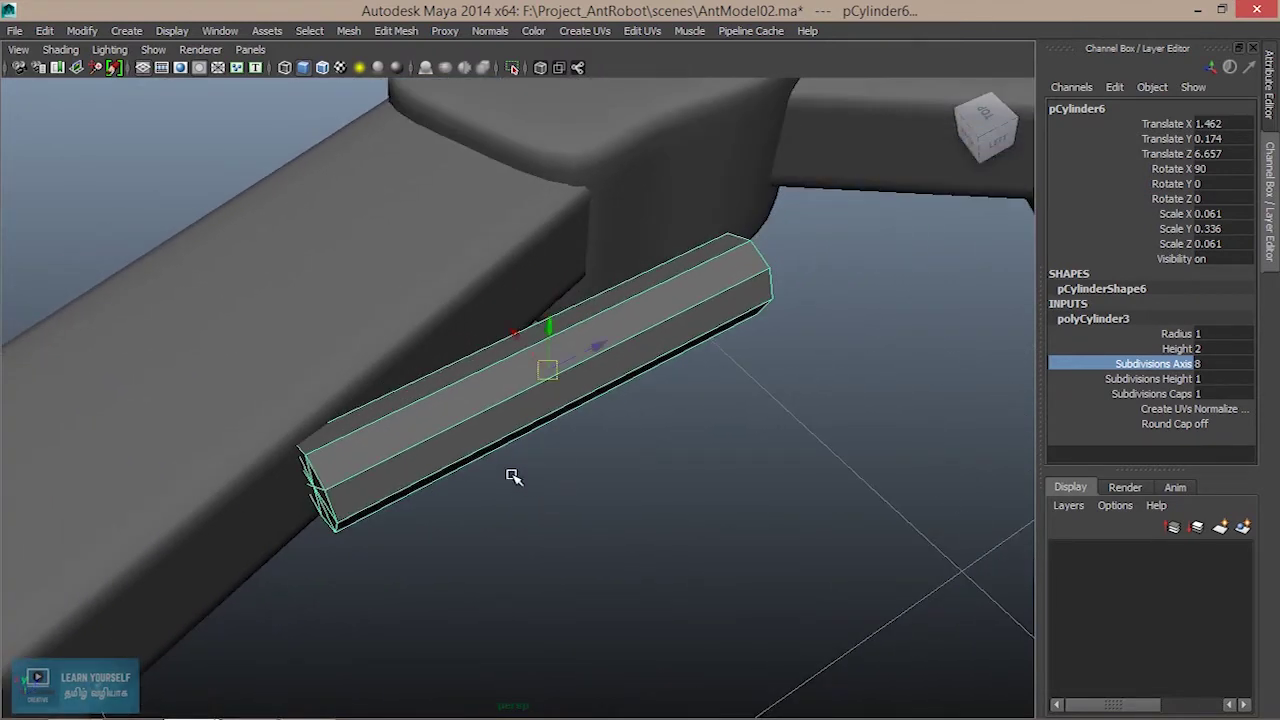
- Move the cylinder to Z 6.903, scale it to 0.434 in Y, and duplicate it
mouse_move(614, 370)
middle_mouse_down()
mouse_move(623, 343)
mouse_move(709, 340)
middle_mouse_up()
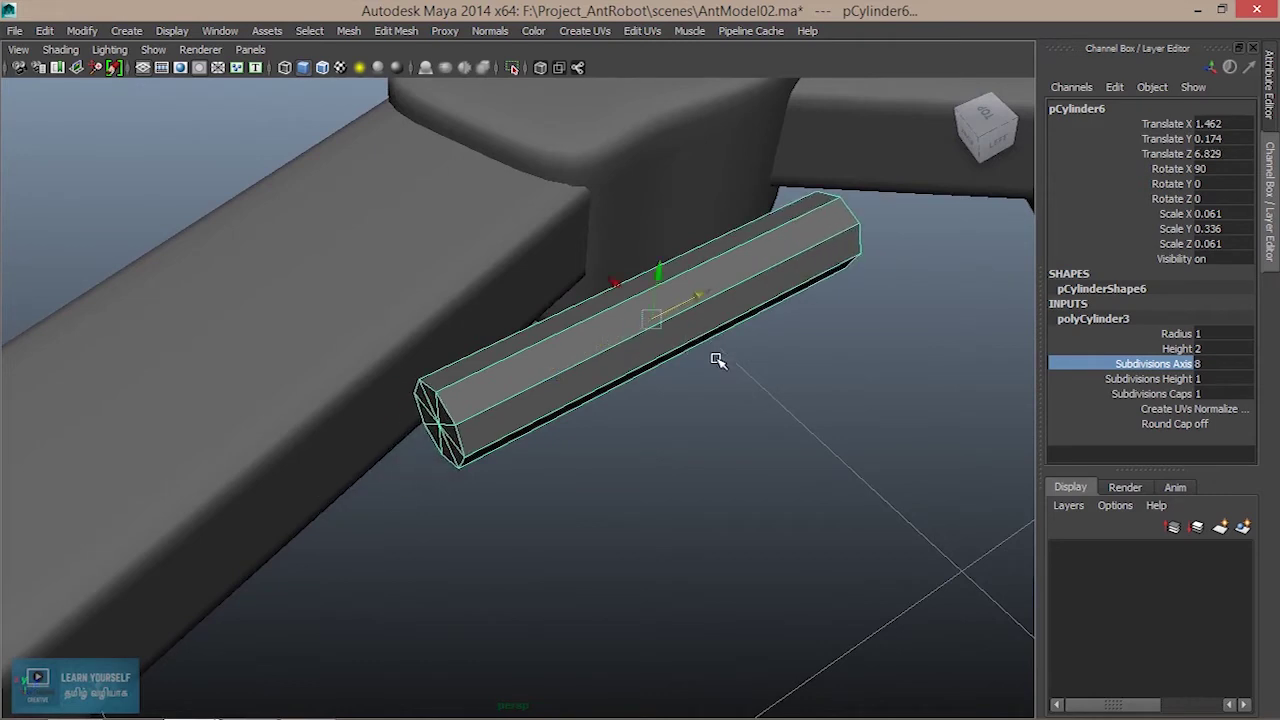
scroll(714, 360, "down", 3)
mouse_move(716, 370)
left_mouse_down("alt")
mouse_move(714, 424)
mouse_move(643, 406)
mouse_move(700, 337)
mouse_move(671, 350)
mouse_move(686, 340)
left_mouse_up("alt")
key("r")
key("w")
key("r")
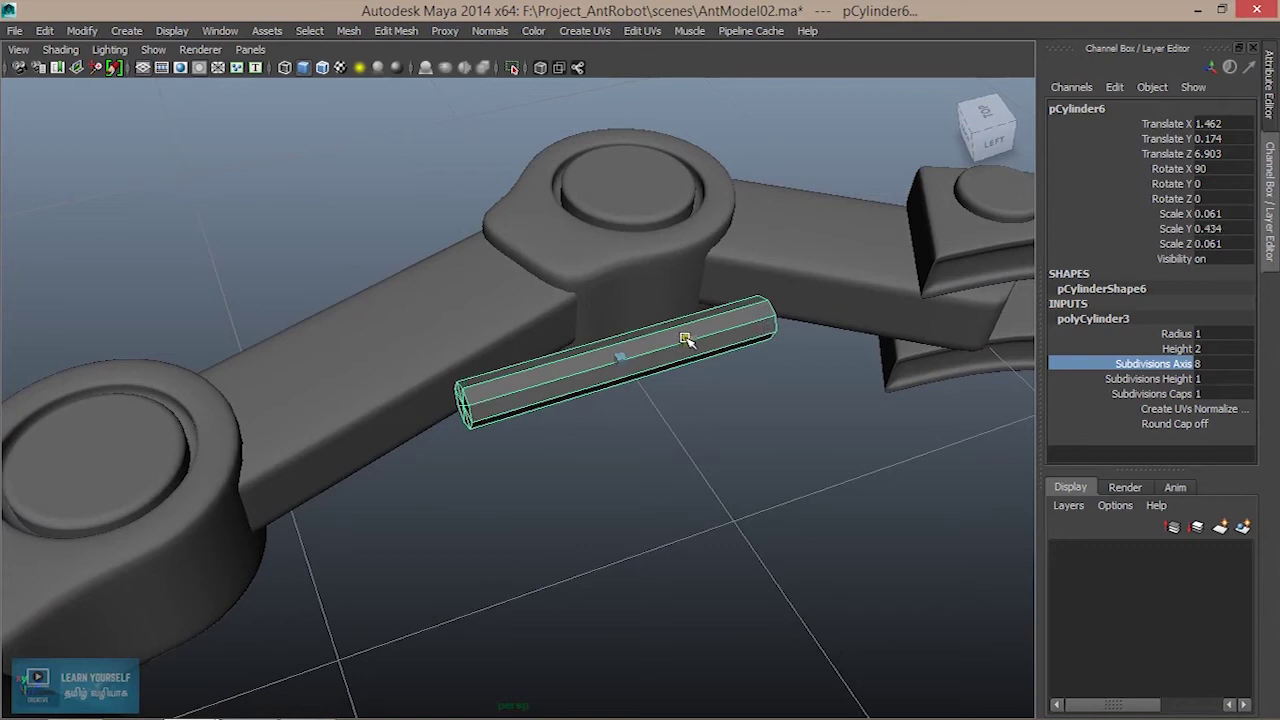
key("ctrl+d")
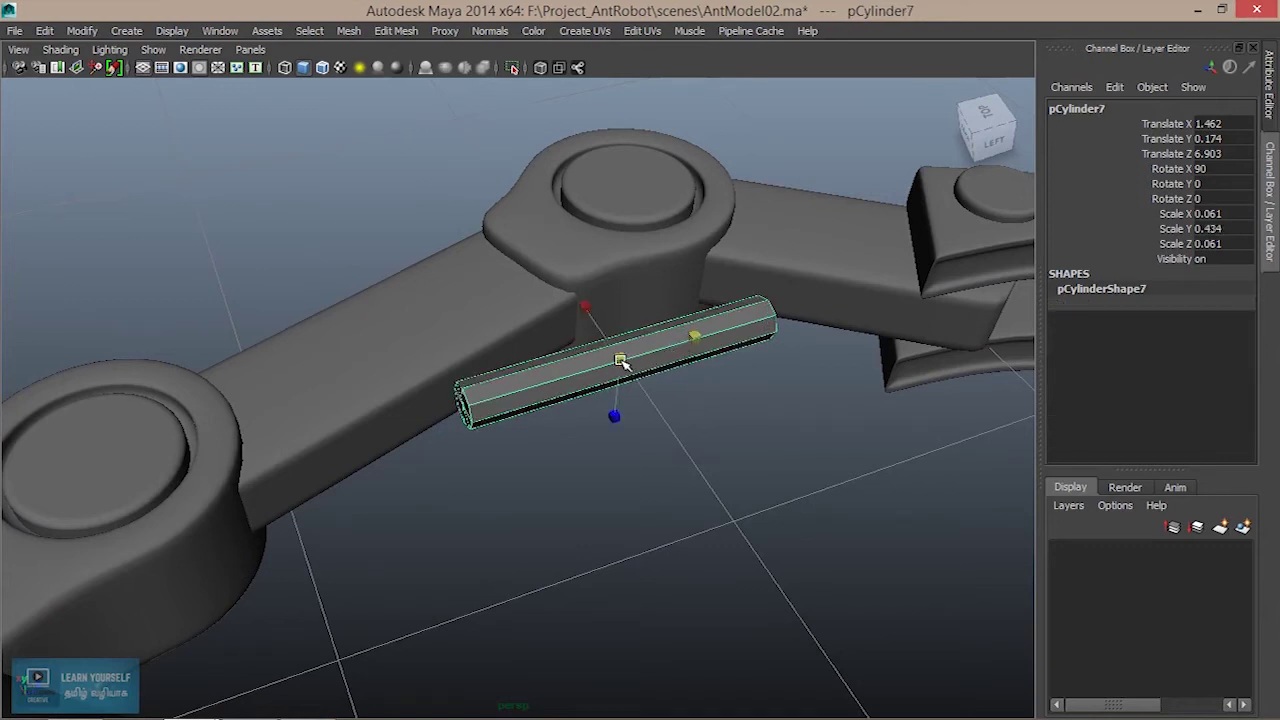
- Scale the duplicate into a thin rod of 0.023 × 0.731 × 0.023
left_click_drag(621, 362, 604, 362)
left_click_drag(691, 338, 730, 334)
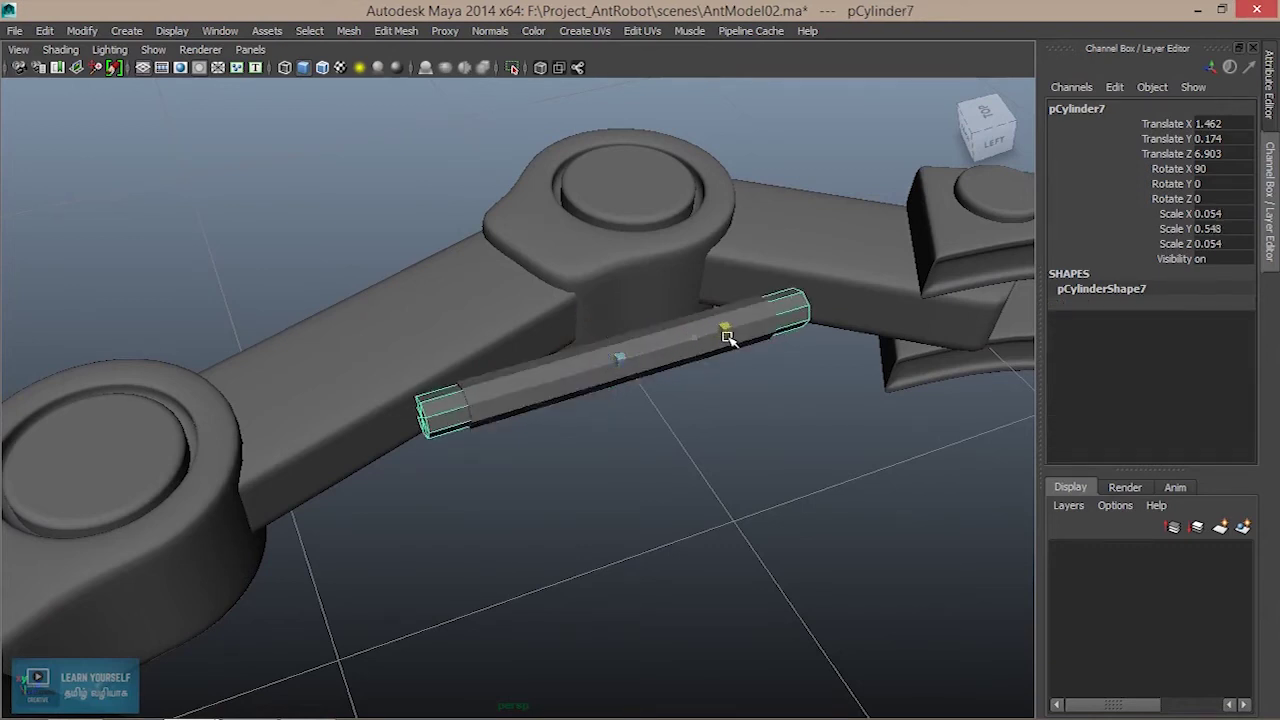
left_click_drag(618, 362, 580, 363)
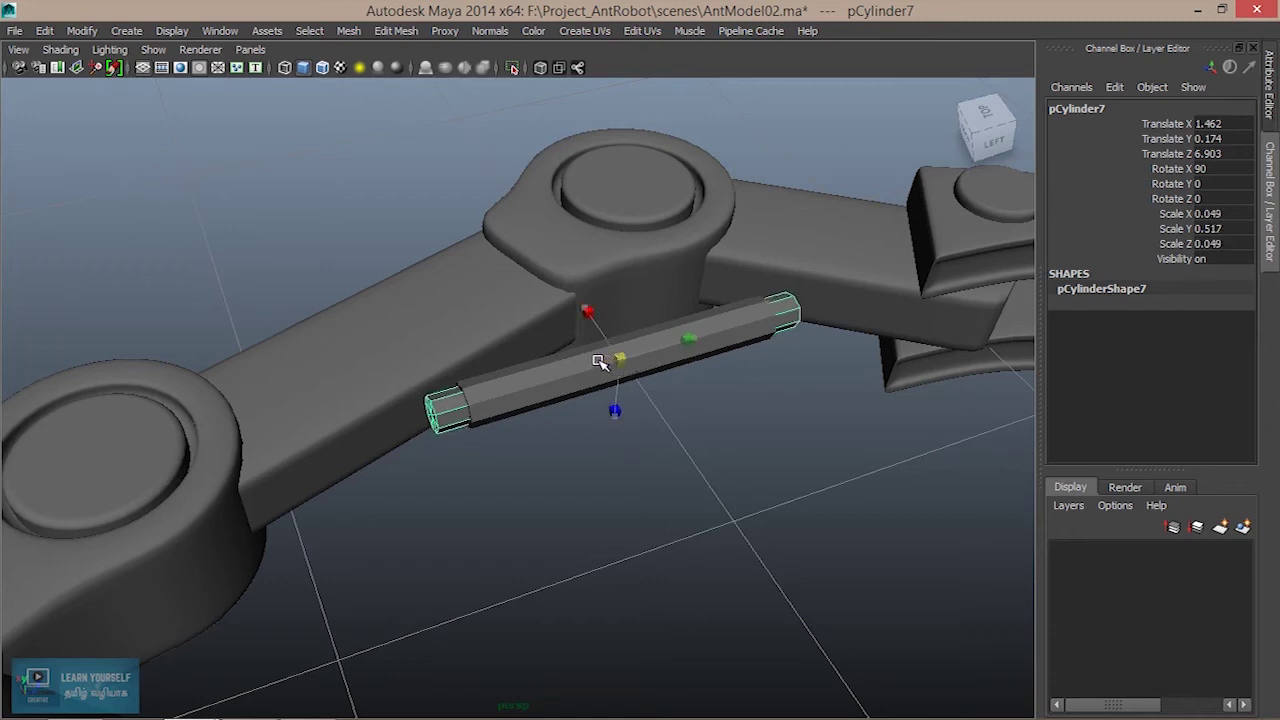
left_click_drag(697, 341, 735, 334)
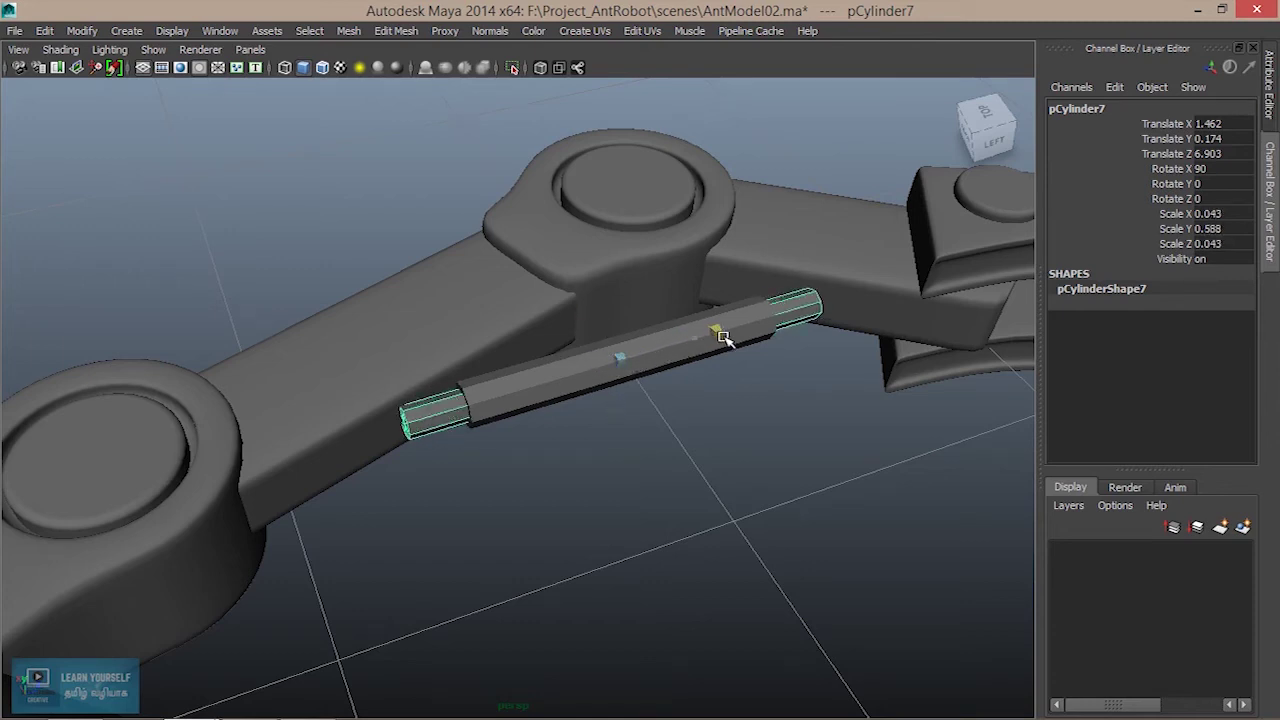
left_click_drag(618, 359, 560, 364)
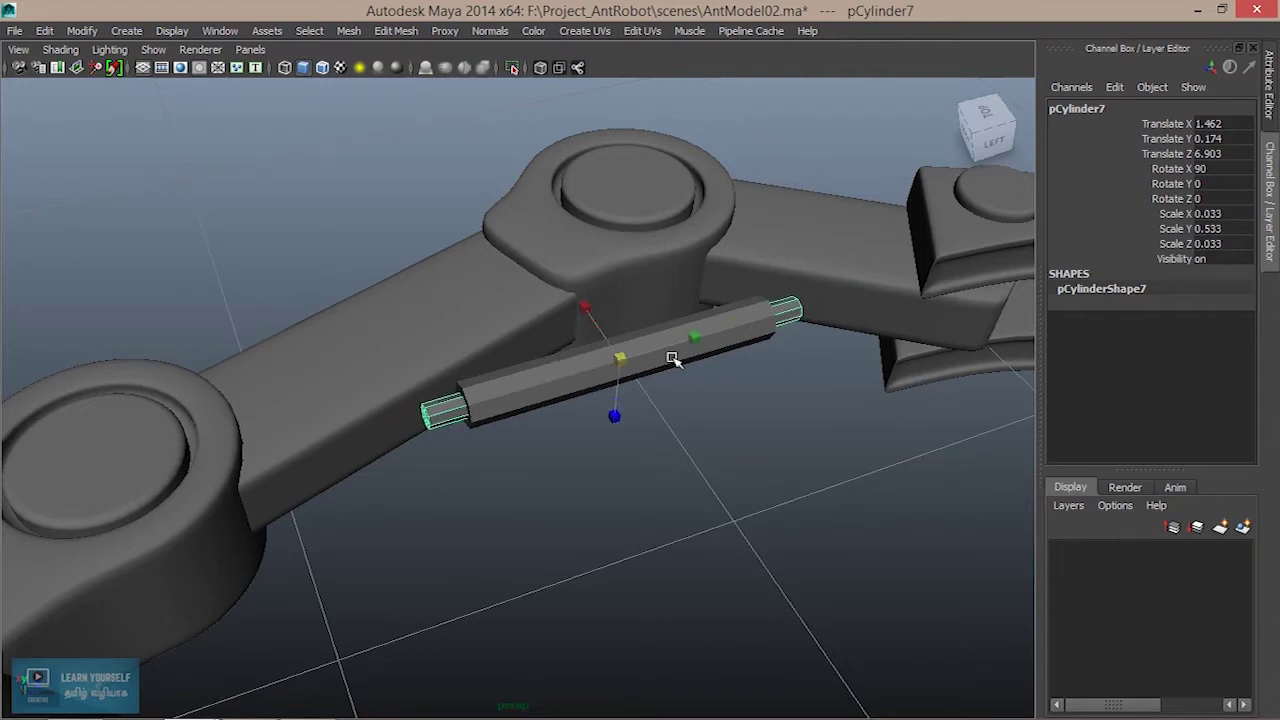
left_click_drag(693, 340, 724, 336)
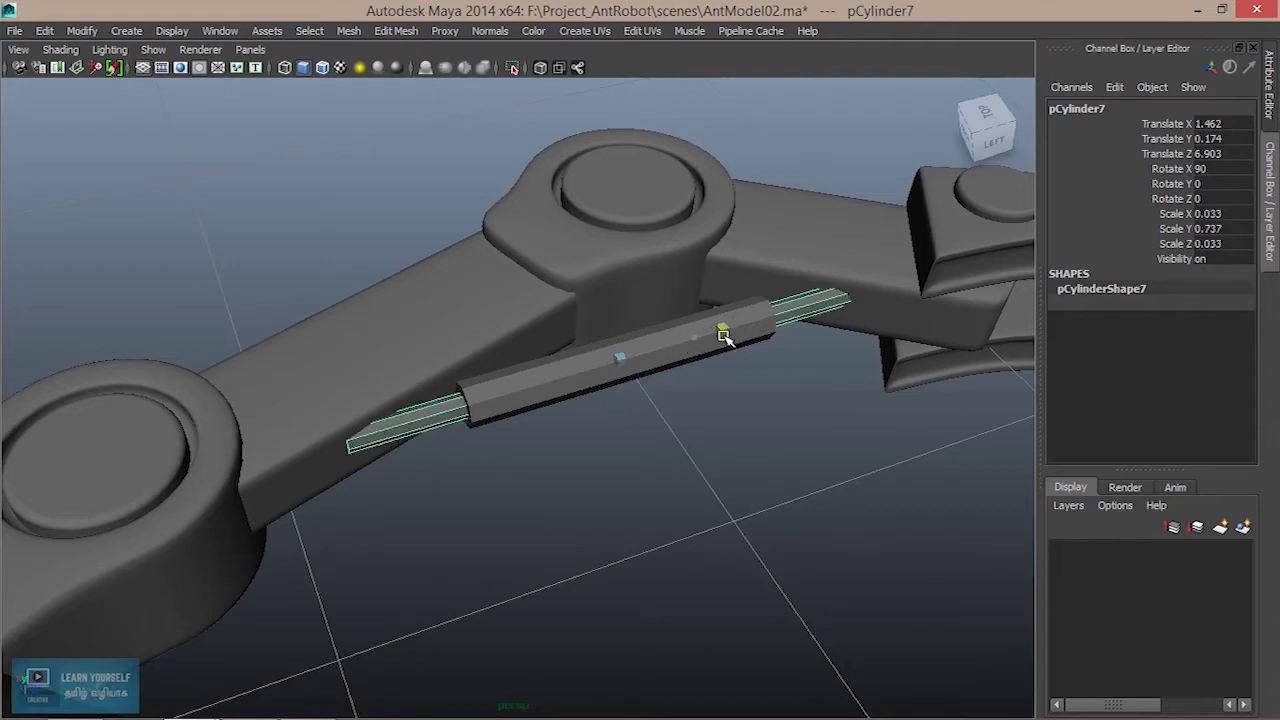
left_click_drag(620, 359, 540, 362)
left_click_drag(697, 339, 727, 342)
- Orbit and zoom to inspect the rod running through the piston at the arm joint
mouse_move(694, 470)
left_mouse_down("alt")
mouse_move(437, 511)
mouse_move(389, 500)
mouse_move(683, 491)
mouse_move(717, 534)
mouse_move(748, 545)
left_mouse_up("alt")
right_click_drag(652, 476, 829, 537, "alt")
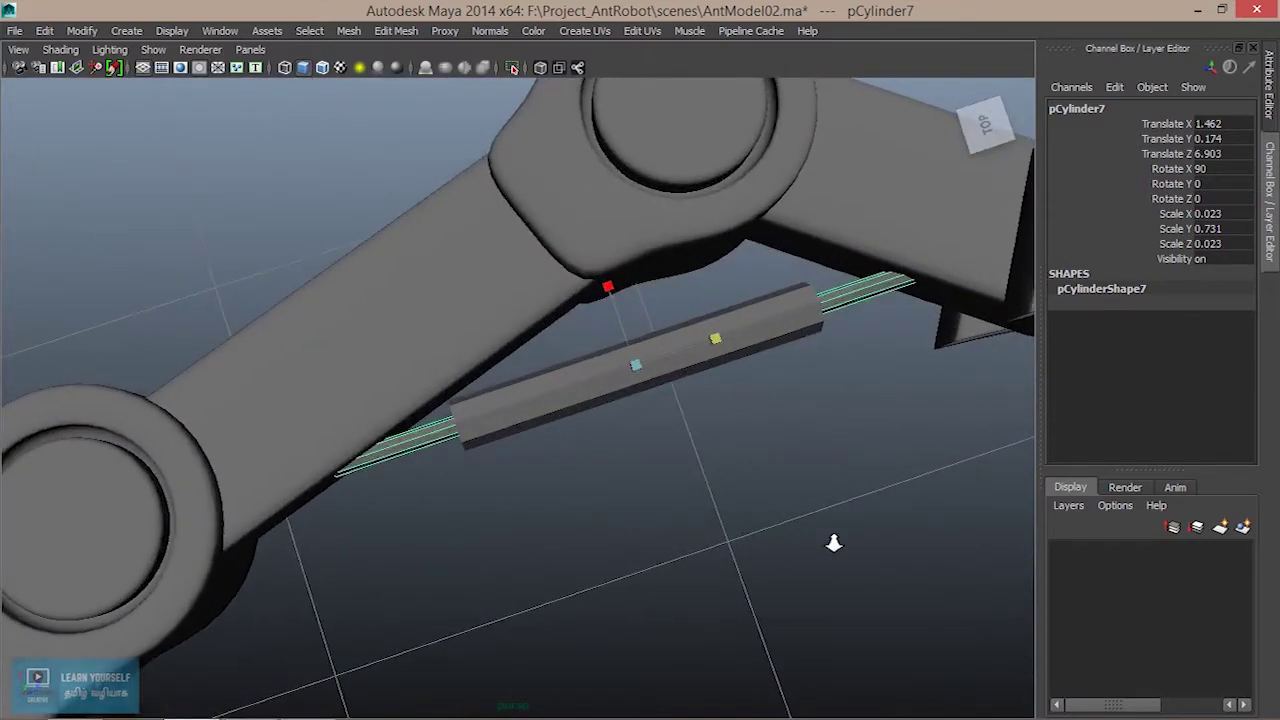
middle_click_drag(829, 537, 717, 486, "alt")
right_click_drag(717, 486, 675, 485, "alt")
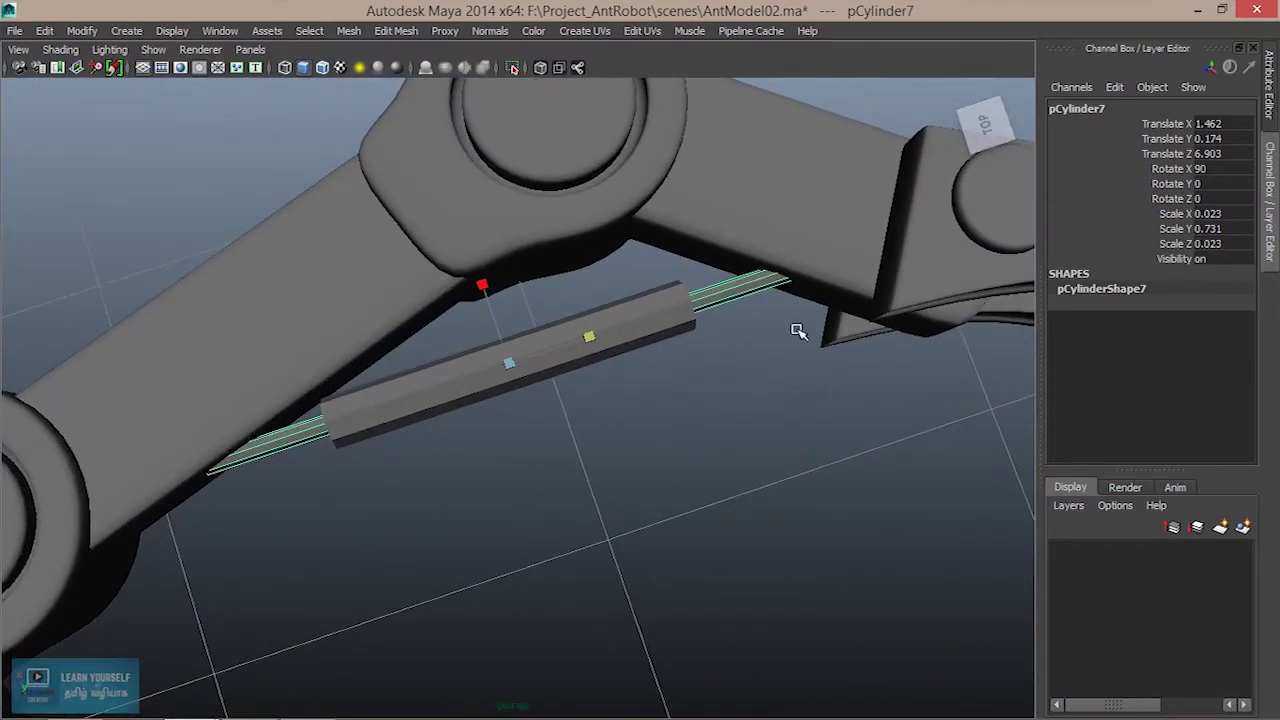
mouse_move(672, 570)
left_mouse_down("alt")
mouse_move(683, 463)
mouse_move(720, 474)
mouse_move(562, 476)
left_mouse_up("alt")
mouse_move(442, 471)
left_mouse_down("alt")
mouse_move(606, 494)
mouse_move(571, 466)
mouse_move(626, 483)
mouse_move(566, 489)
mouse_move(604, 492)
left_mouse_up("alt")
- Shift both piston cylinders slightly along the arm in X
left_click(509, 436, "shift")
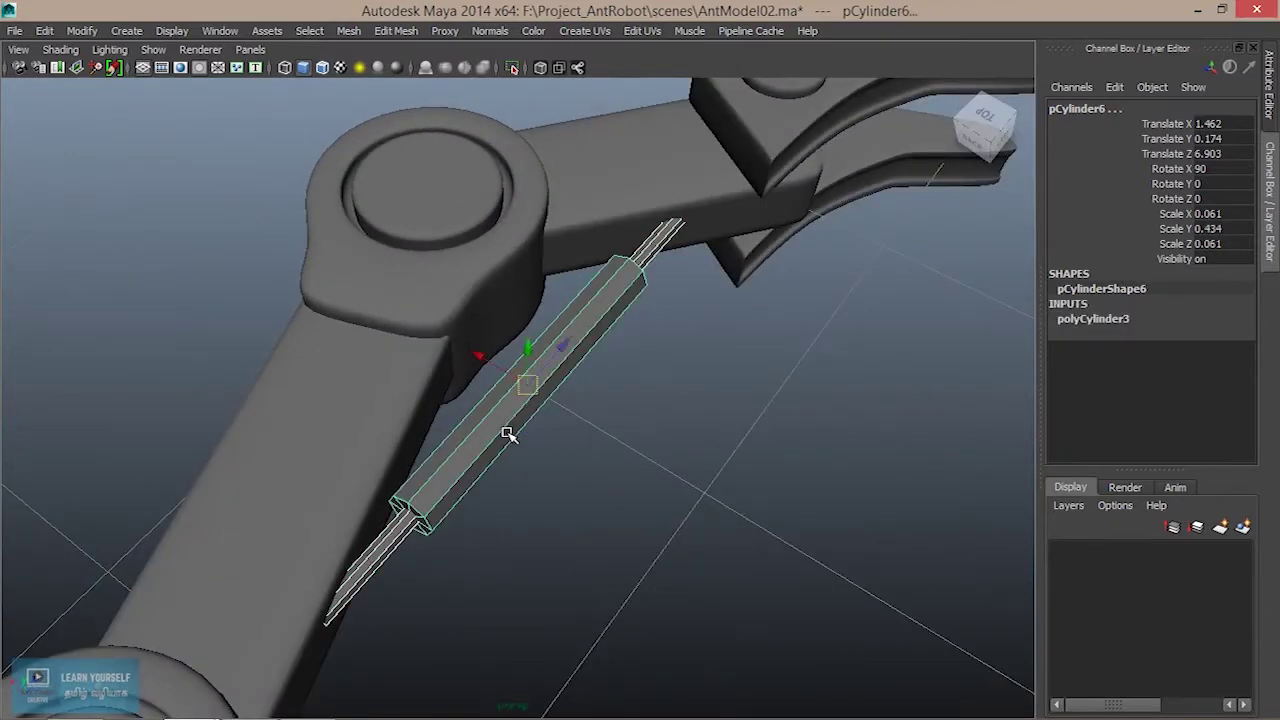
middle_click_drag(492, 376, 499, 363)
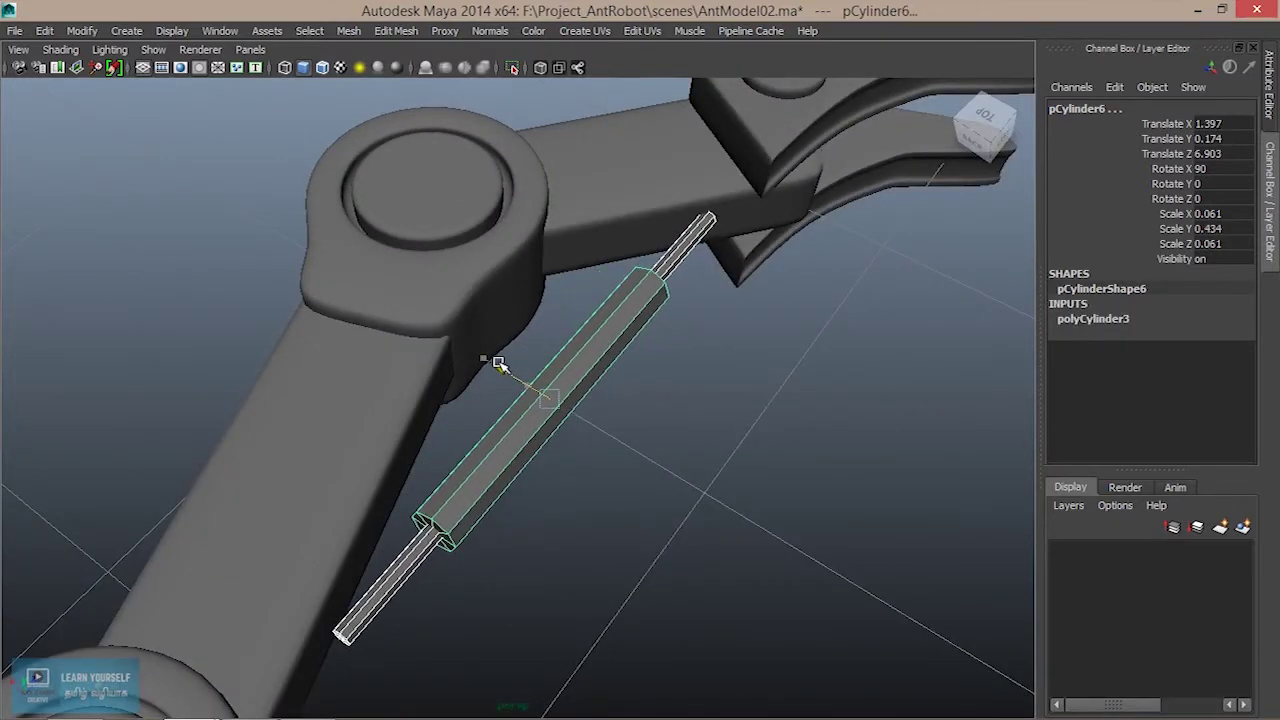
scroll(510, 390, "down", 3)
scroll(518, 420, "down", 3)
mouse_move(520, 434)
left_mouse_down("alt")
mouse_move(543, 437)
mouse_move(529, 444)
left_mouse_up("alt")
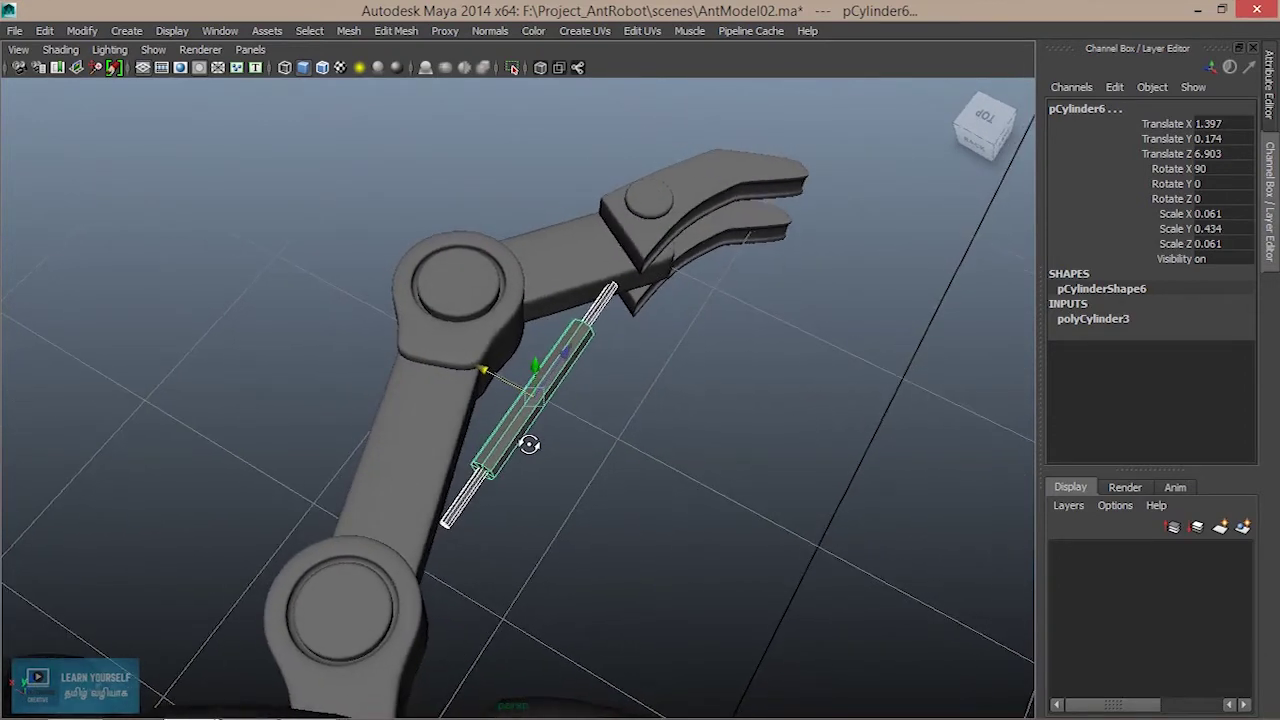
right_click_drag(528, 437, 648, 472, "alt")
- Lengthen the inner rod to 0.967 in Y so it spans the arm joints, then deselect
left_click(512, 458)
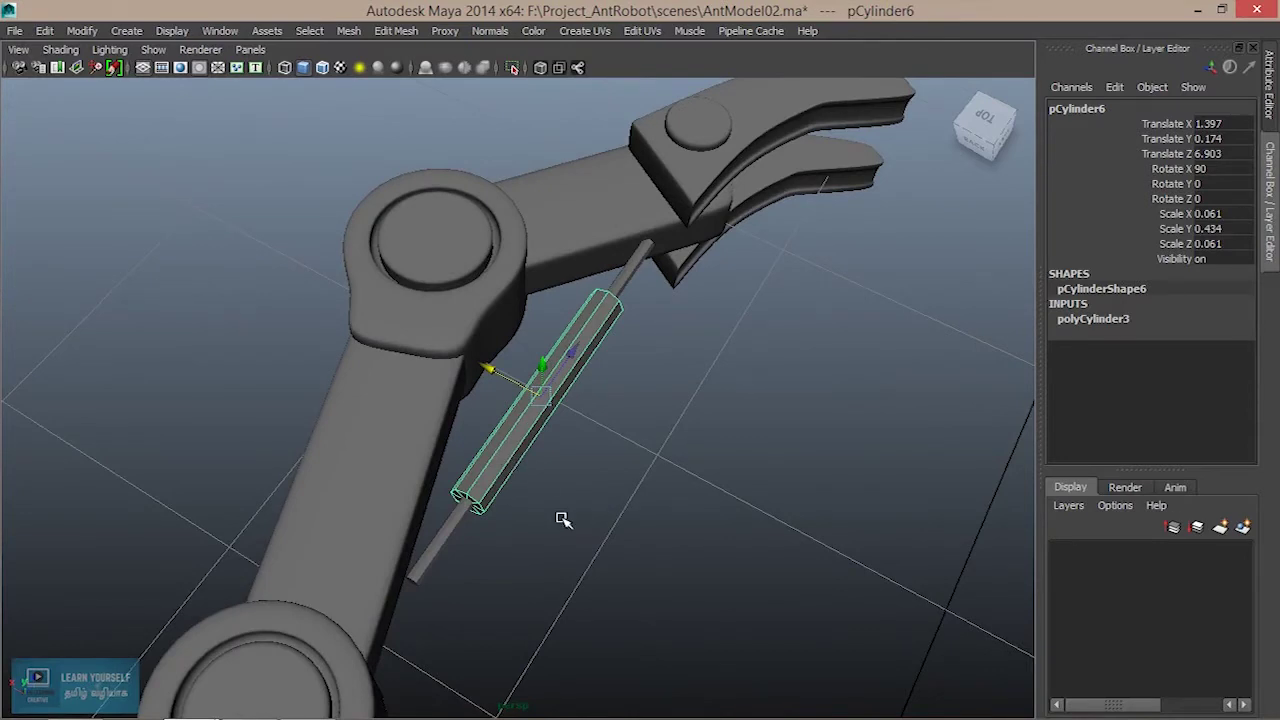
left_click(445, 533)
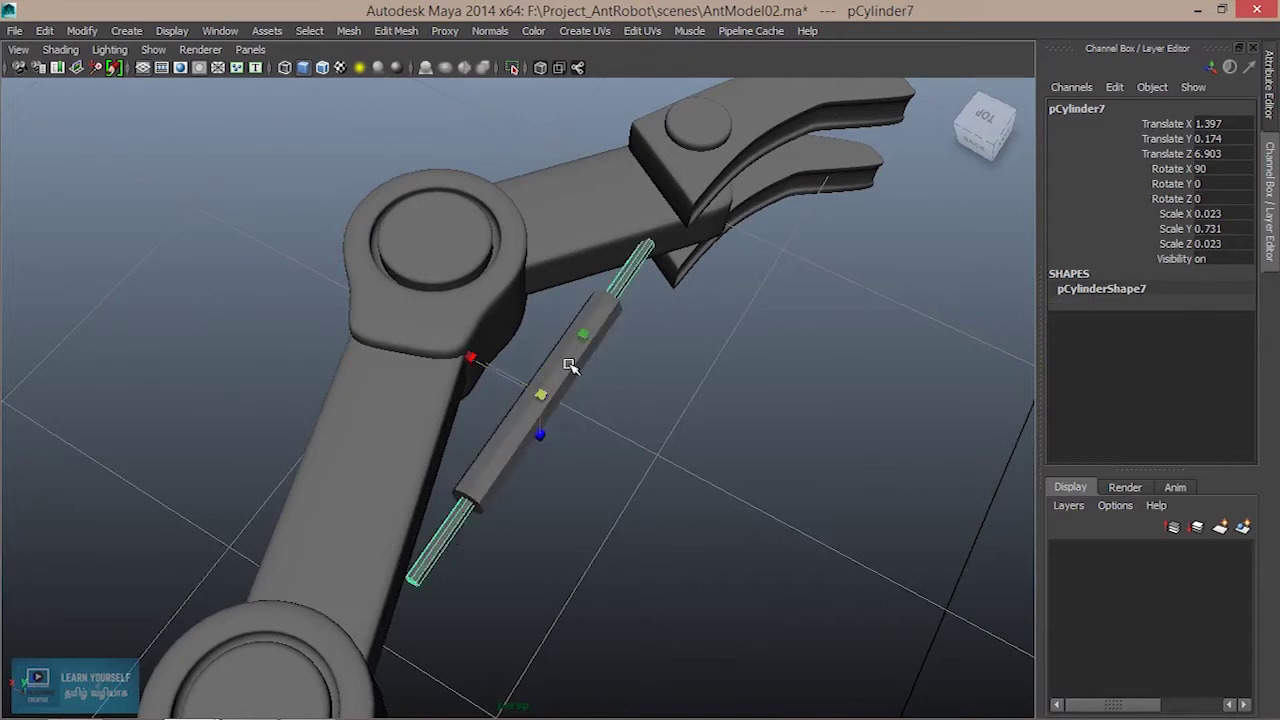
mouse_move(587, 337)
left_mouse_down()
mouse_move(613, 332)
mouse_move(580, 440)
mouse_move(651, 506)
mouse_move(851, 497)
mouse_move(793, 529)
left_mouse_up()
left_click(793, 529)
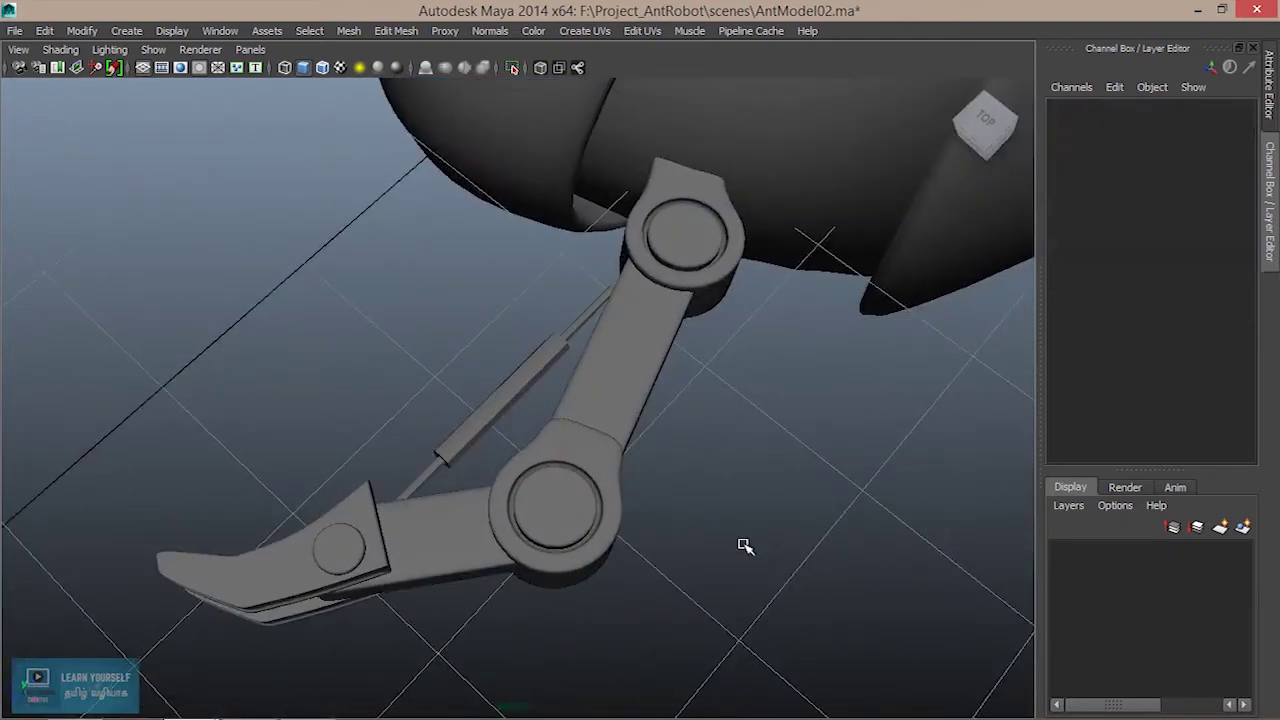
- Frame the arm and select the piston's outer sleeve, pCylinder6
right_click_drag(740, 543, 537, 557, "alt")
mouse_move(537, 557)
left_mouse_down("alt")
mouse_move(723, 509)
mouse_move(751, 529)
mouse_move(543, 520)
left_mouse_up("alt")
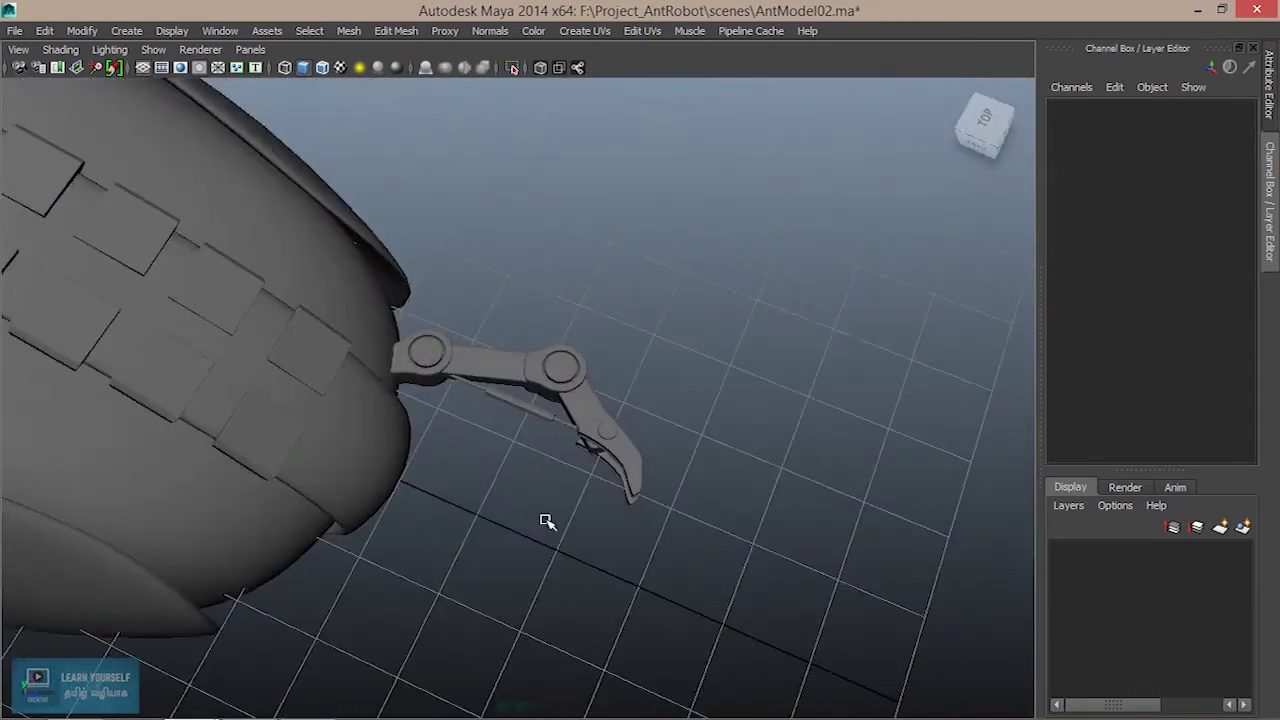
right_click_drag(543, 520, 909, 629, "alt")
mouse_move(909, 629)
left_mouse_down("alt")
mouse_move(720, 526)
mouse_move(522, 447)
left_mouse_up("alt")
scroll(522, 447, "up", 3)
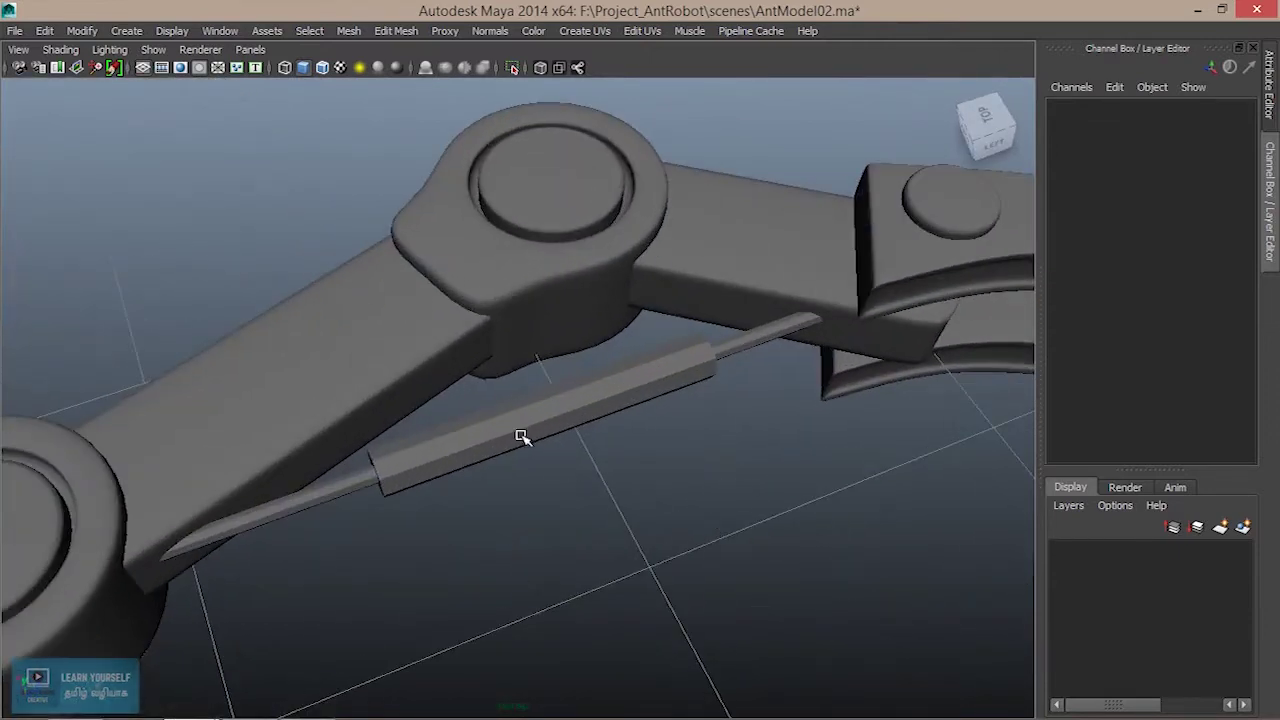
left_click(520, 442)
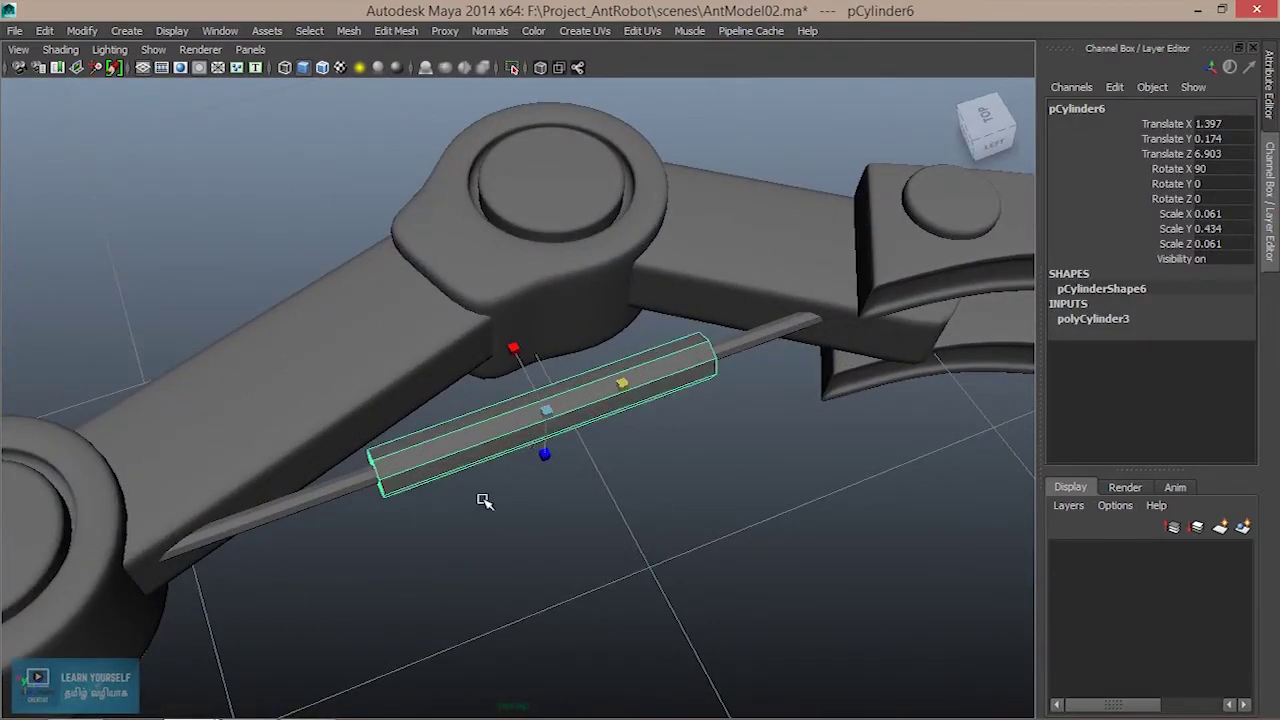
scroll(486, 503, "up", 3)
left_click_drag(486, 503, 543, 184, "alt")
- Insert edge loops near both ends of the sleeve and preview it smoothed
left_click(381, 32)
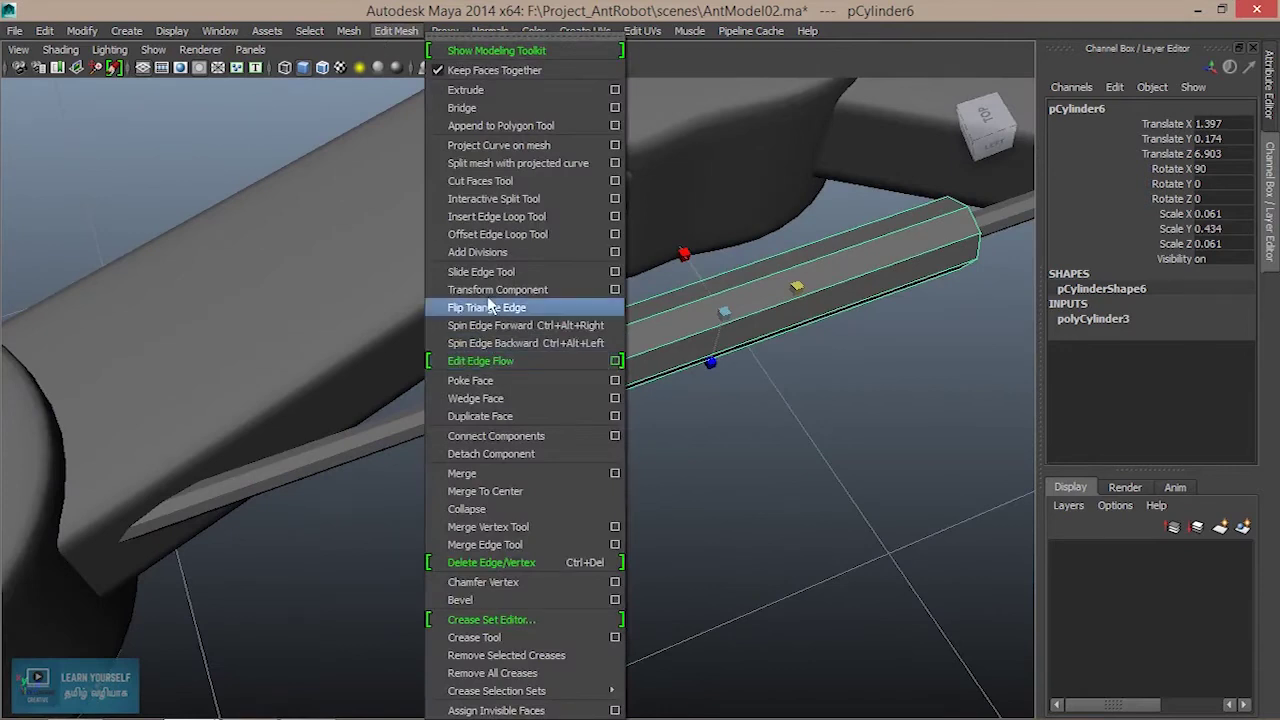
left_click(480, 208)
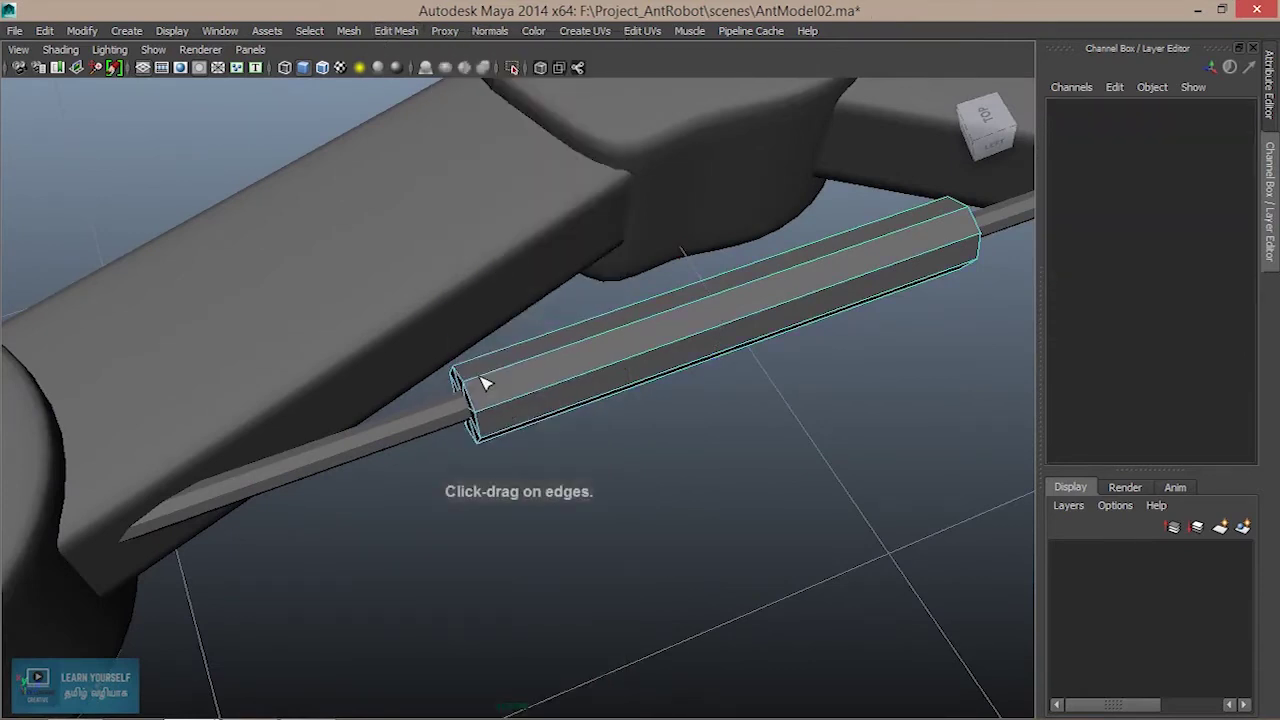
left_click(475, 383)
left_click_drag(608, 408, 705, 380, "alt")
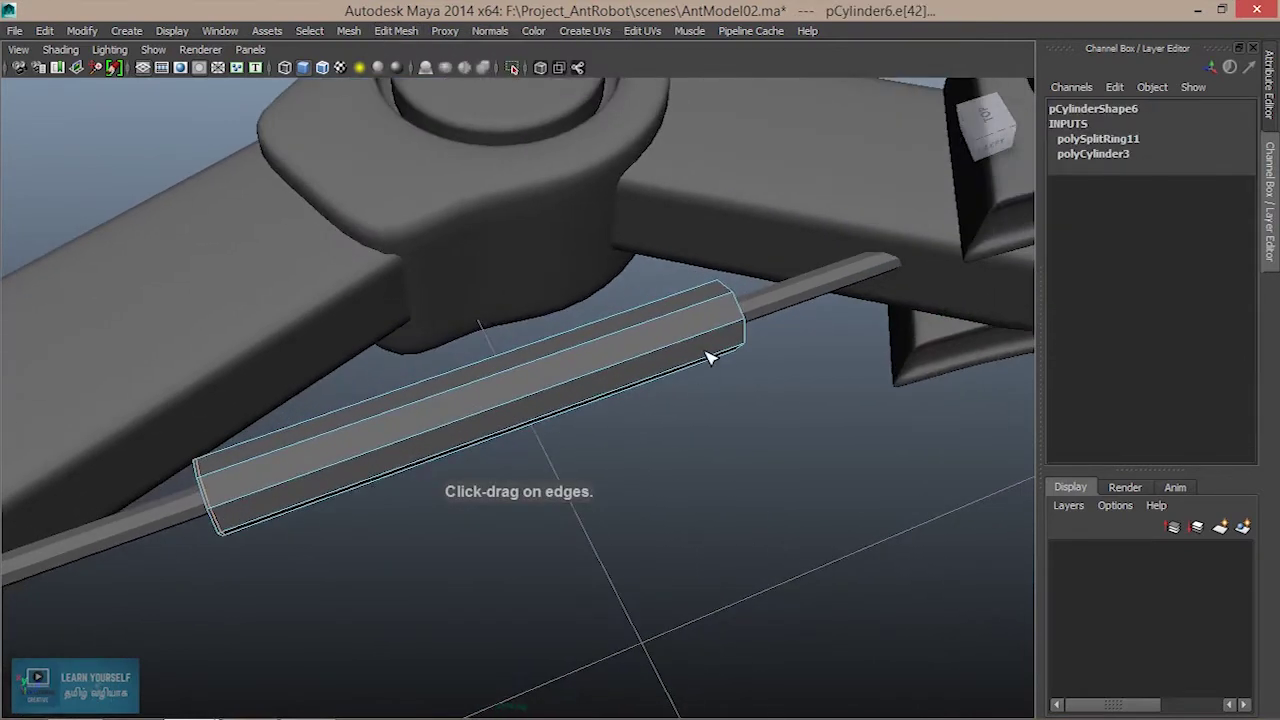
left_click_drag(725, 295, 740, 348)
key("3")
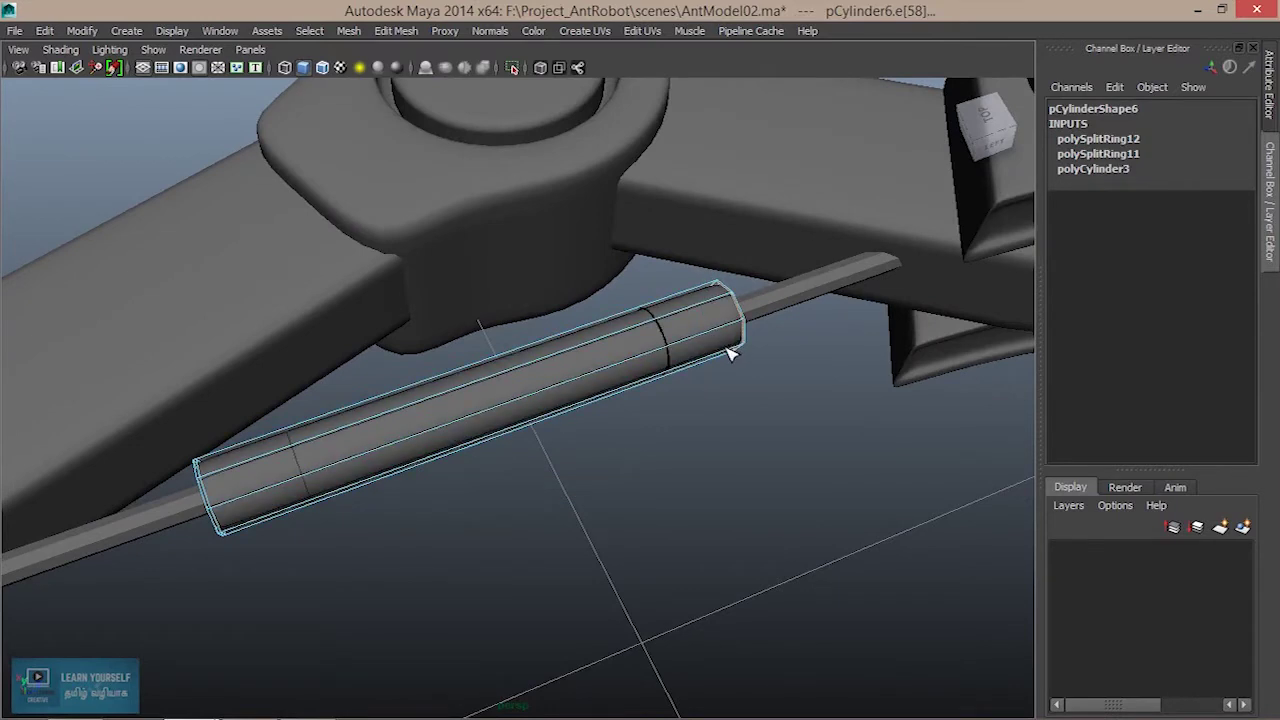
left_click_drag(642, 428, 771, 391, "alt")
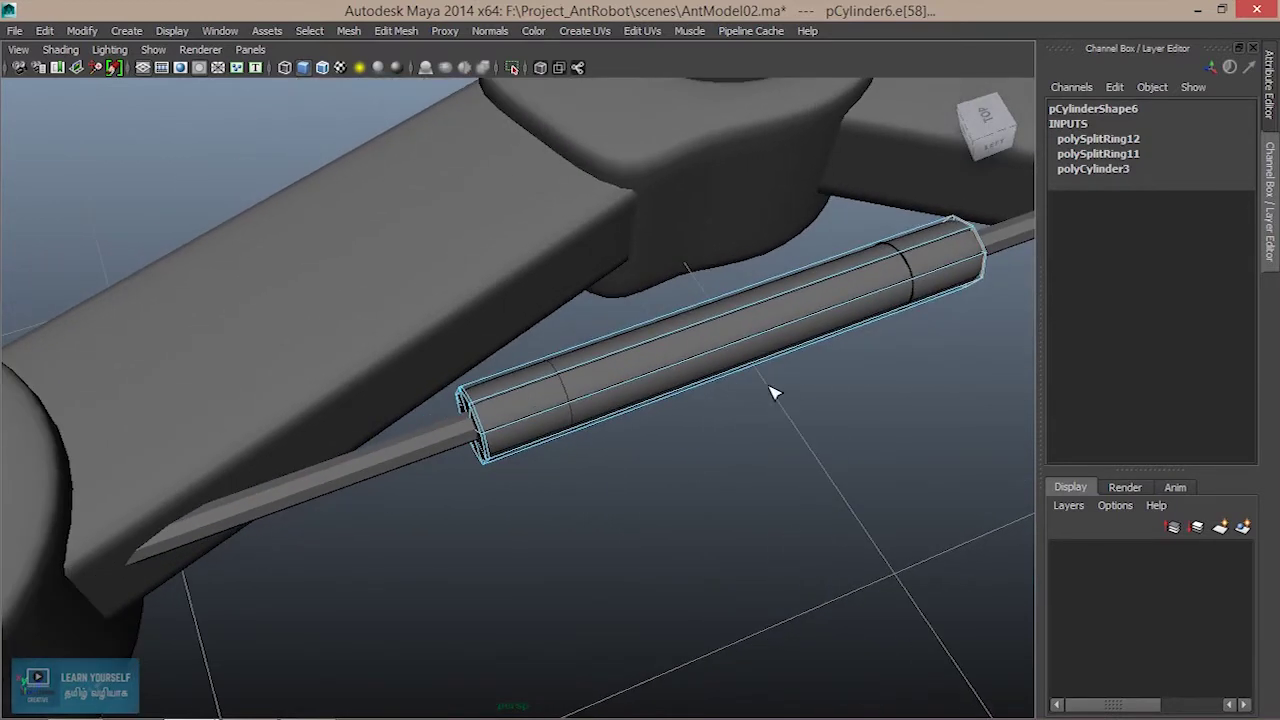
left_click(376, 465)
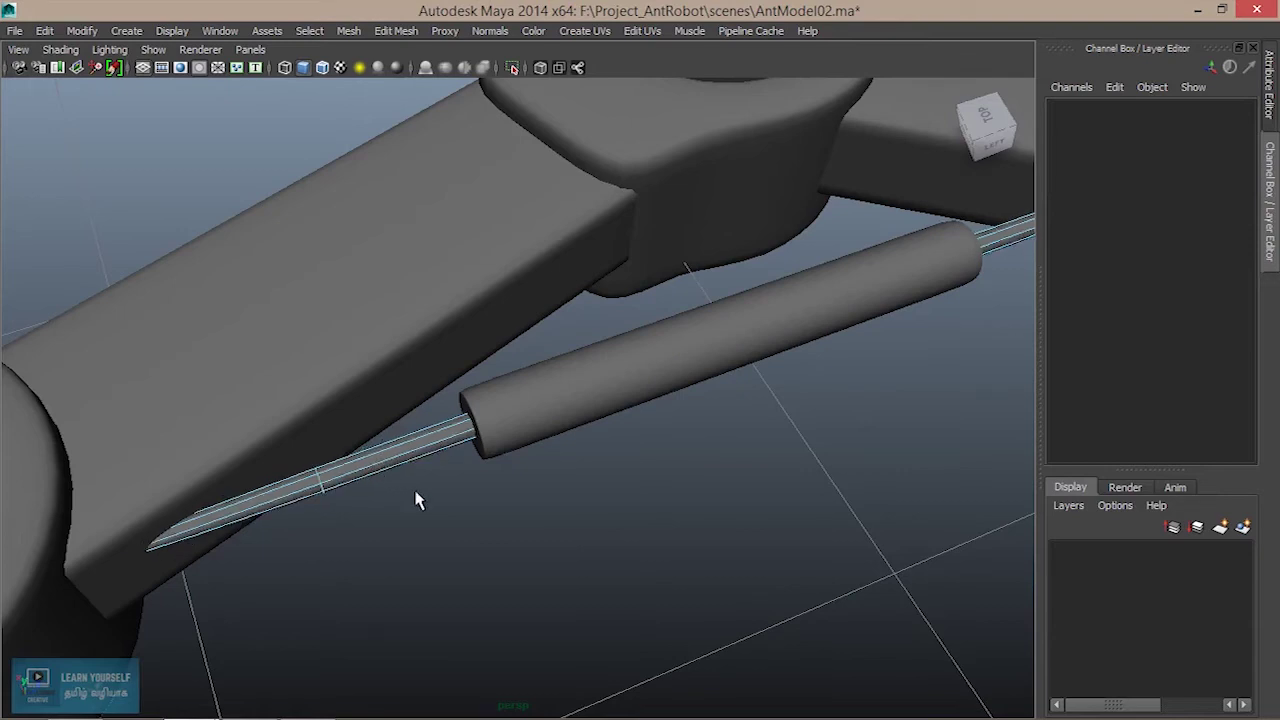
- In wireframe, select the rod's tip faces and revert the taper to a plain end
key("4")
right_click_drag(322, 272, 312, 322)
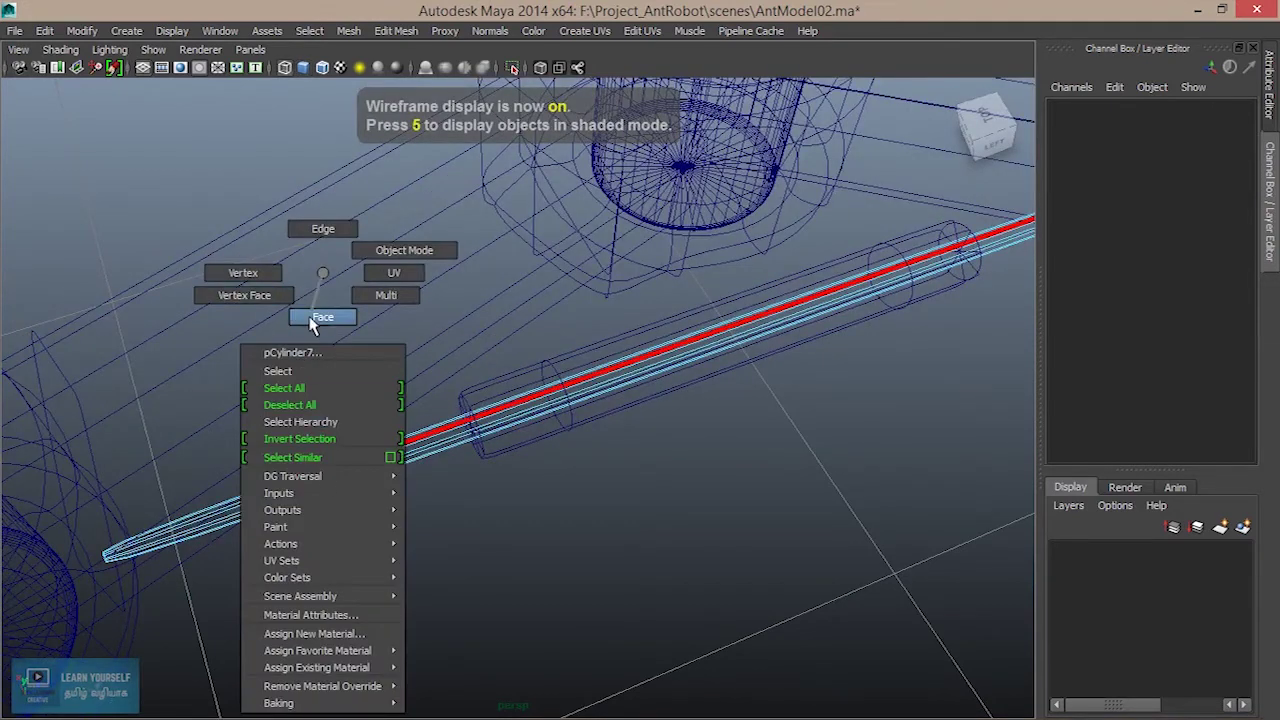
left_click_drag(18, 512, 180, 622)
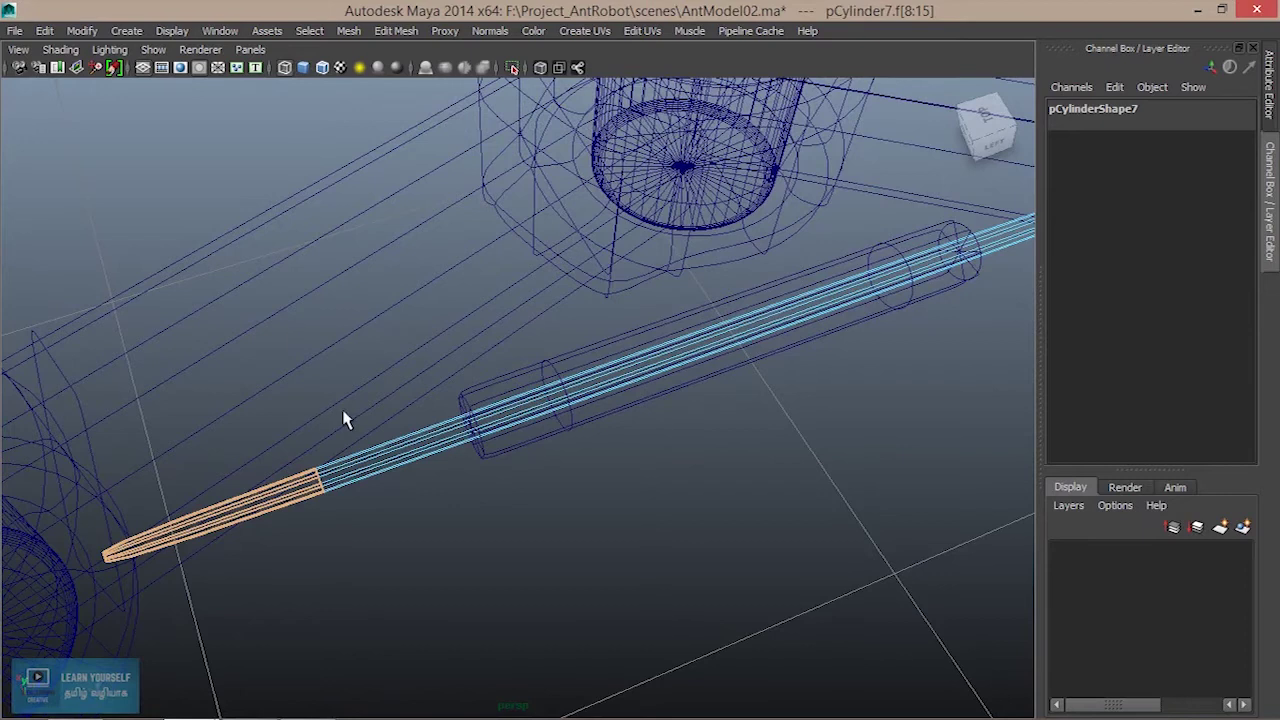
key("ctrl+z")
key("ctrl+z")
mouse_move(622, 513)
middle_mouse_down("alt")
mouse_move(71, 637)
mouse_move(606, 371)
middle_mouse_up("alt")
key("ctrl+z")
key("ctrl+z")
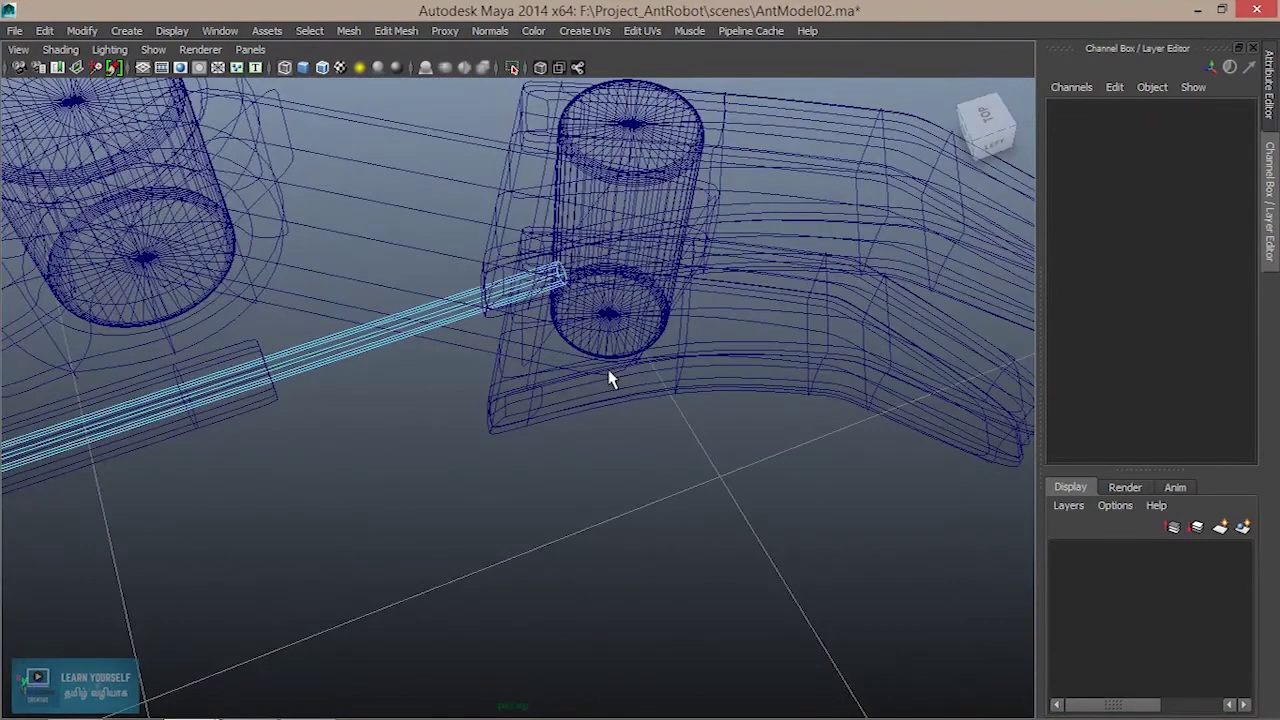
key("5")
- Return to shaded object selection, check the sleeve, and clear the selection
mouse_move(608, 374)
left_mouse_down("alt")
mouse_move(674, 377)
mouse_move(523, 409)
left_mouse_up("alt")
scroll(600, 385, "up", 3)
right_click_drag(600, 385, 655, 268)
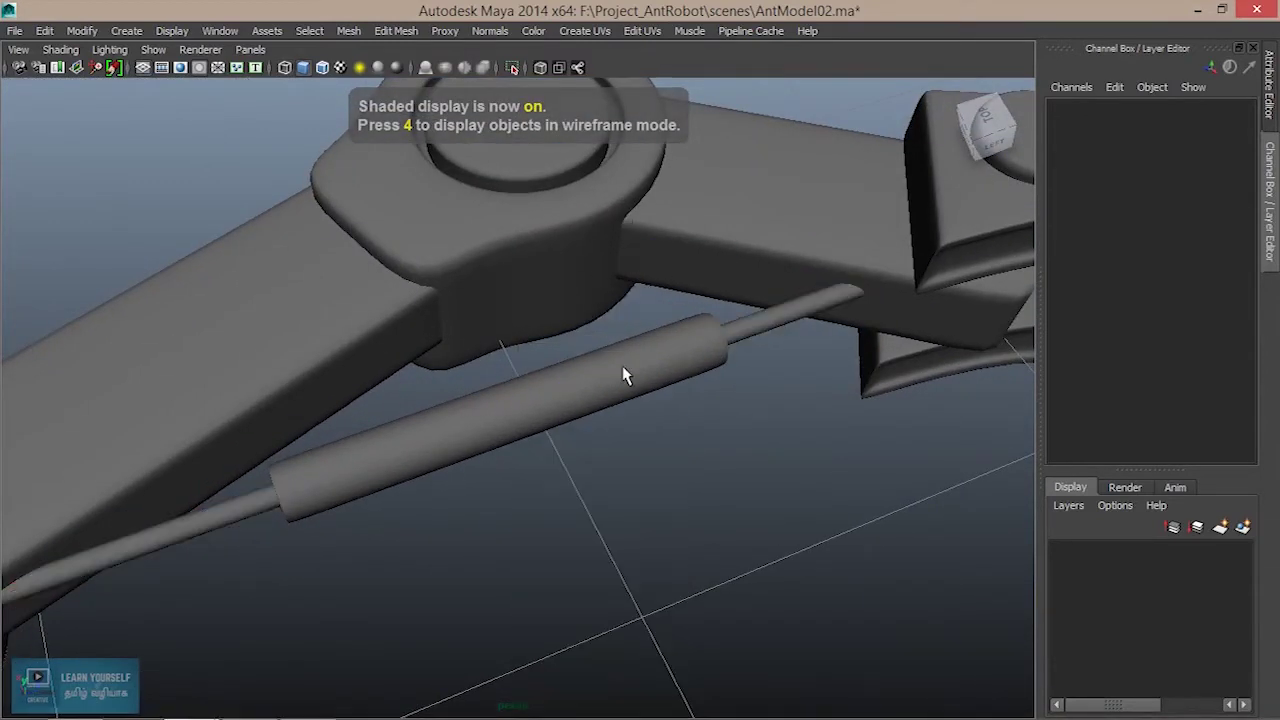
left_click(625, 371)
scroll(640, 420, "down", 5)
left_click(672, 508)
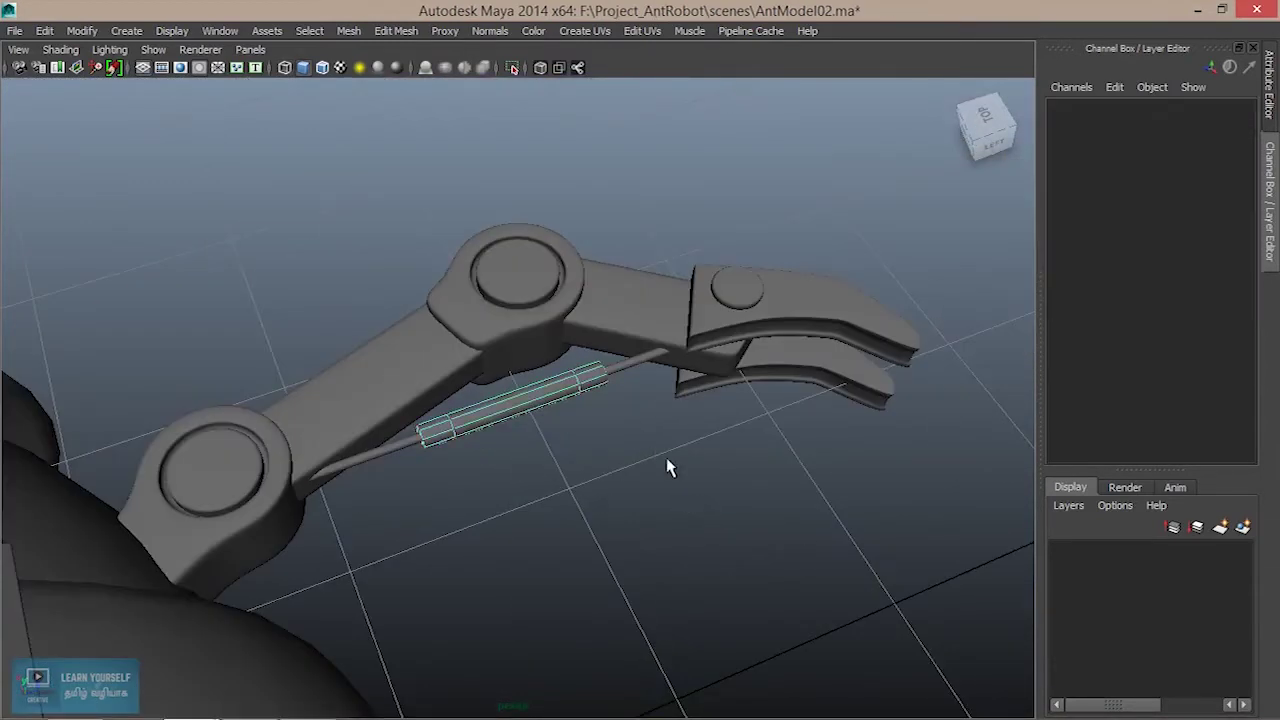
right_click_drag(616, 375, 660, 436)
- Group the piston rod and sleeve together as group3
left_click(530, 400)
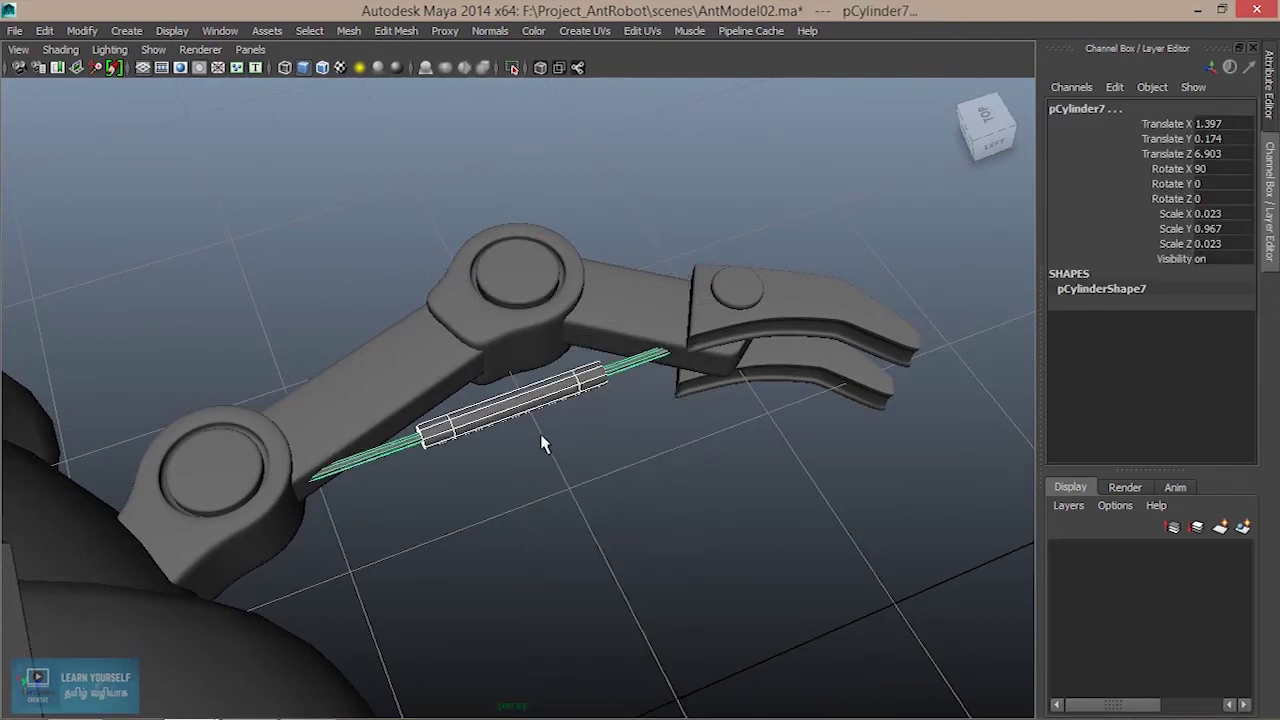
key("ctrl+g")
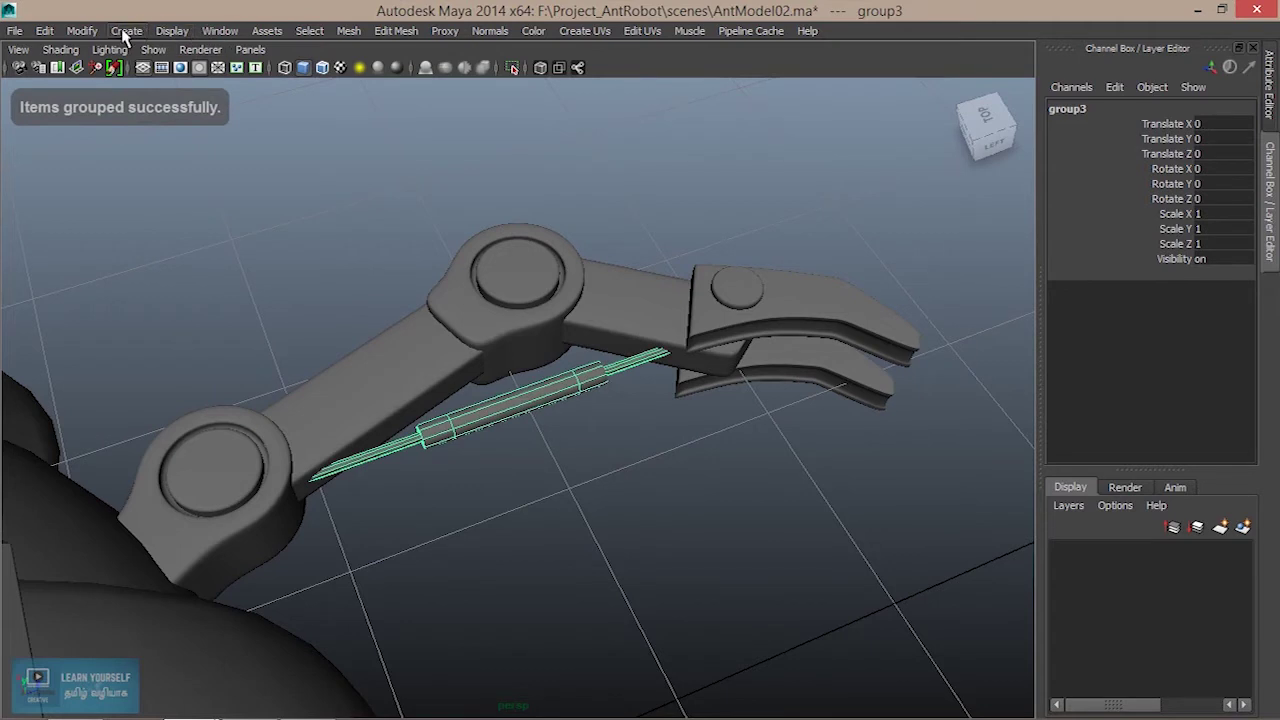
left_click(82, 30)
left_click(121, 215)
key("w")
left_click_drag(518, 403, 414, 408)
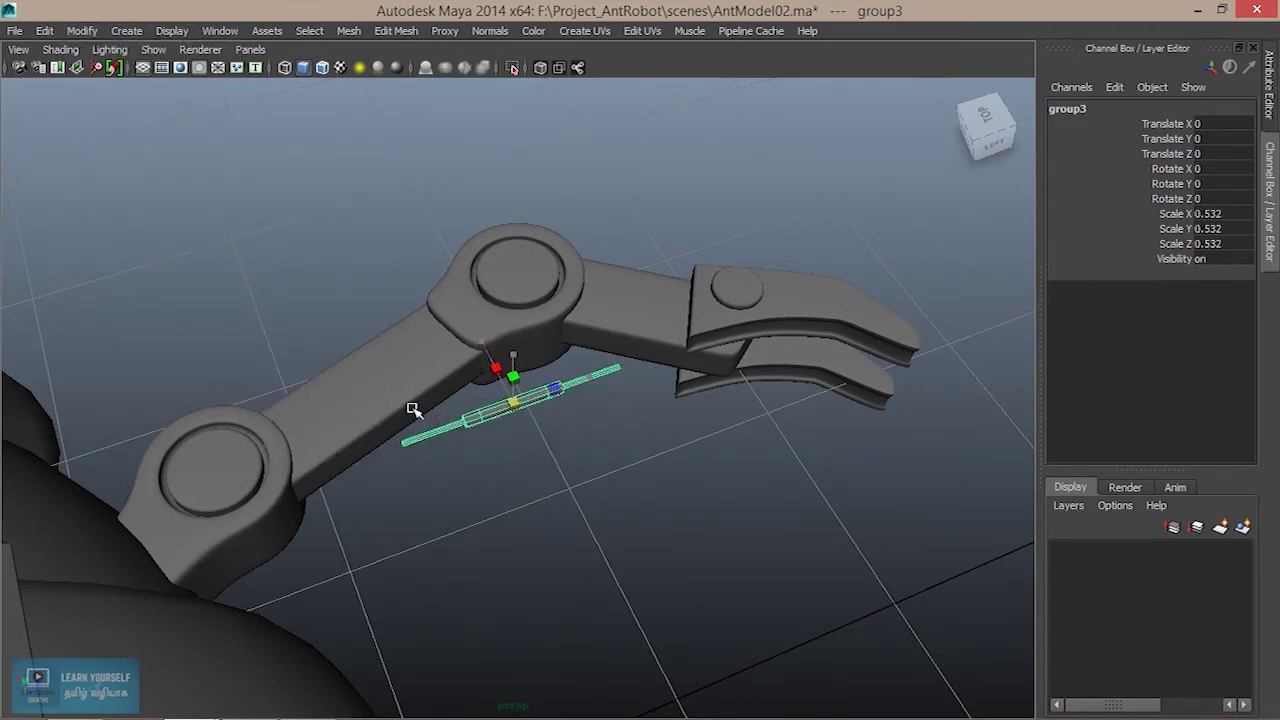
key("ctrl+z")
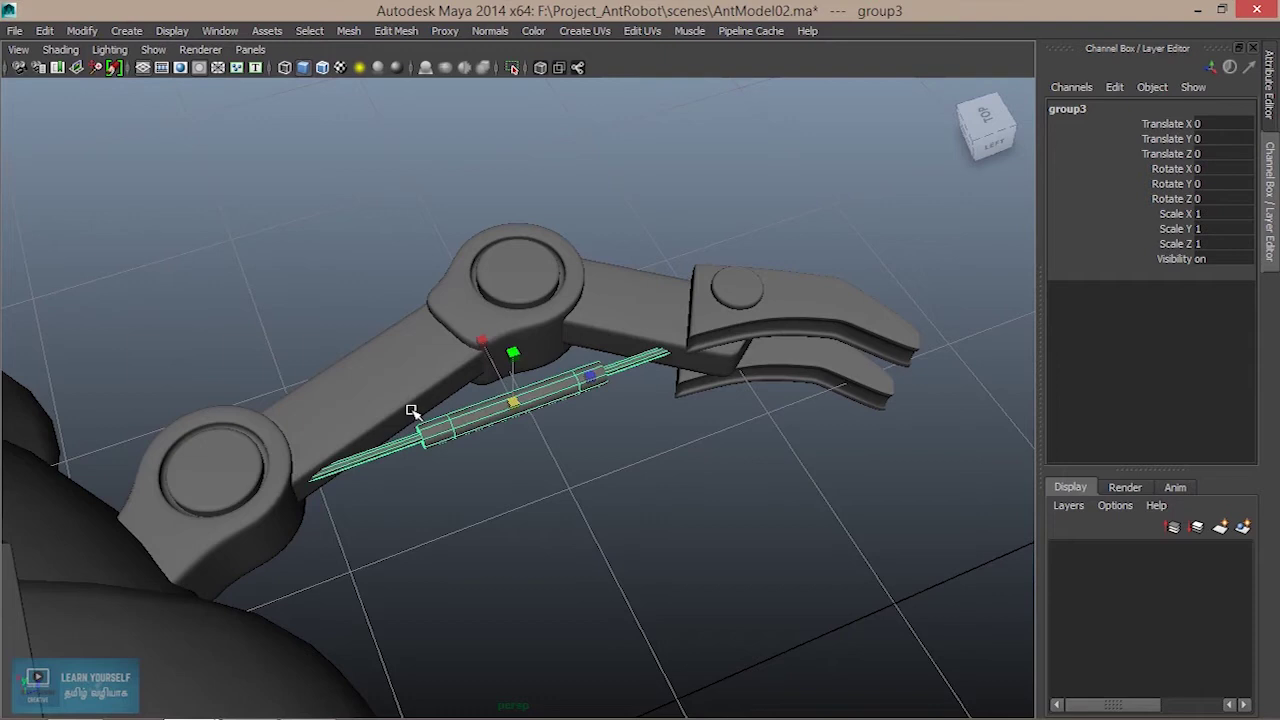
- Duplicate the piston group, scale the copy to 0.575, and raise it onto the middle joint
key("ctrl+d")
left_click_drag(510, 405, 423, 409)
key("w")
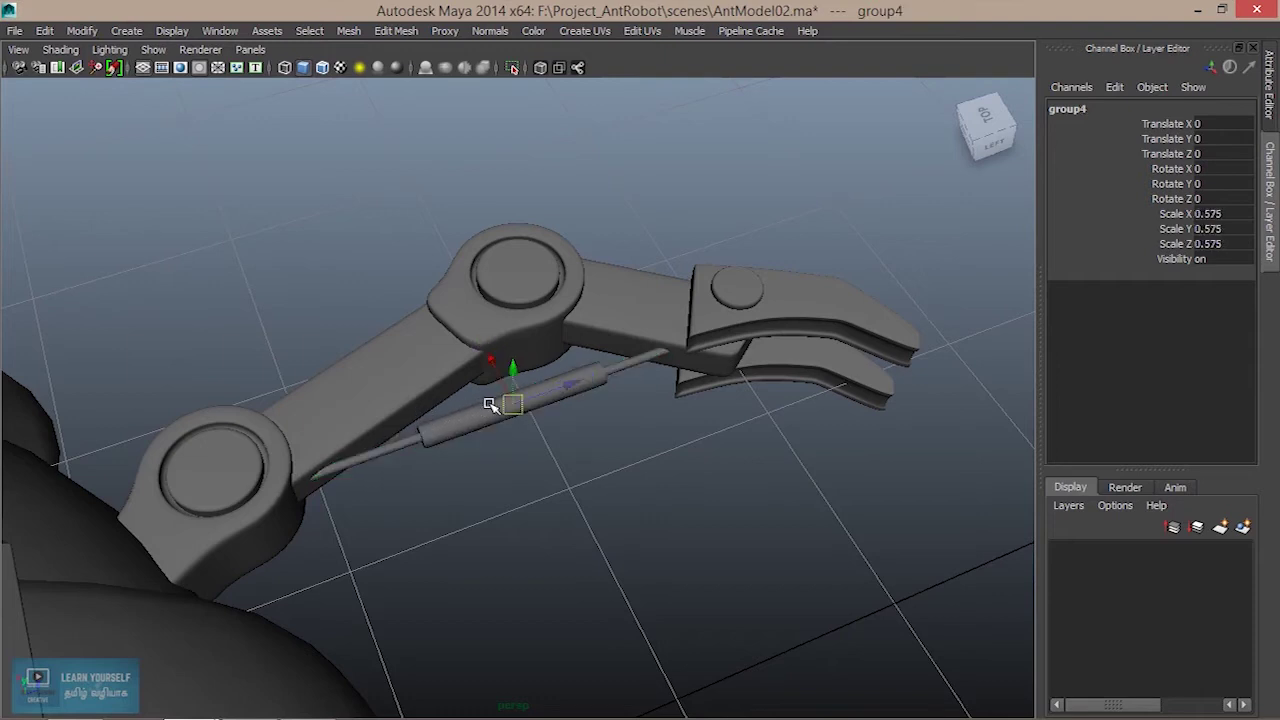
left_click_drag(514, 370, 514, 288)
- Scale the piston copy to 0.415 and rotate it roughly 33° around Y
key("r")
left_click_drag(512, 330, 474, 333)
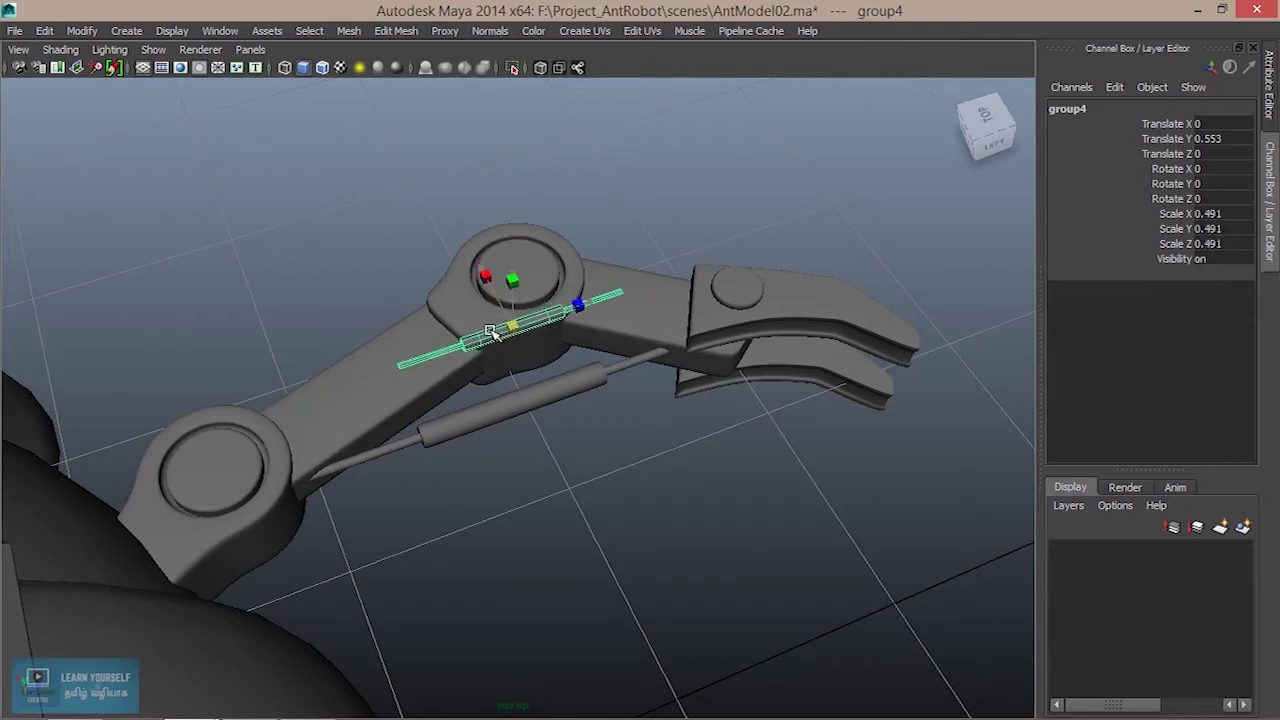
scroll(569, 366, "up", 3)
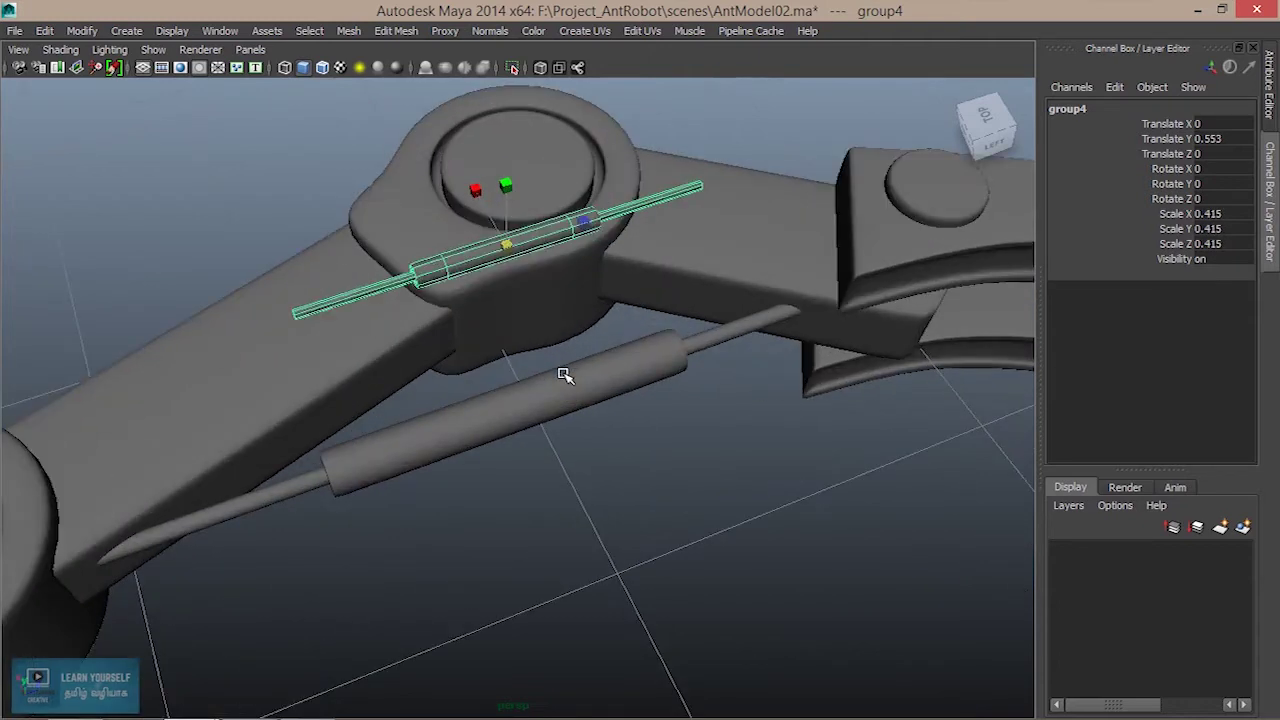
scroll(563, 371, "up", 3)
key("e")
left_click_drag(508, 510, 456, 498)
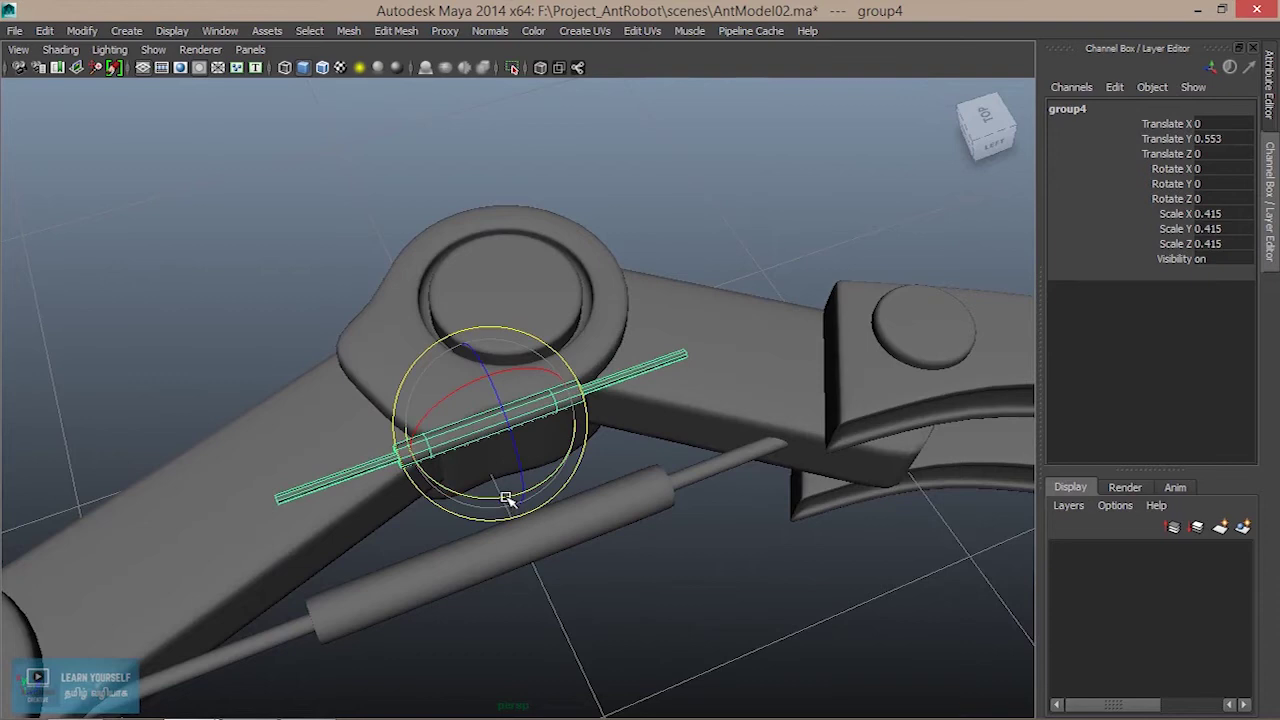
- Slide the copy along the claw segment and align it to -38.308° Y in top view
key("w")
left_click_drag(551, 414, 829, 337)
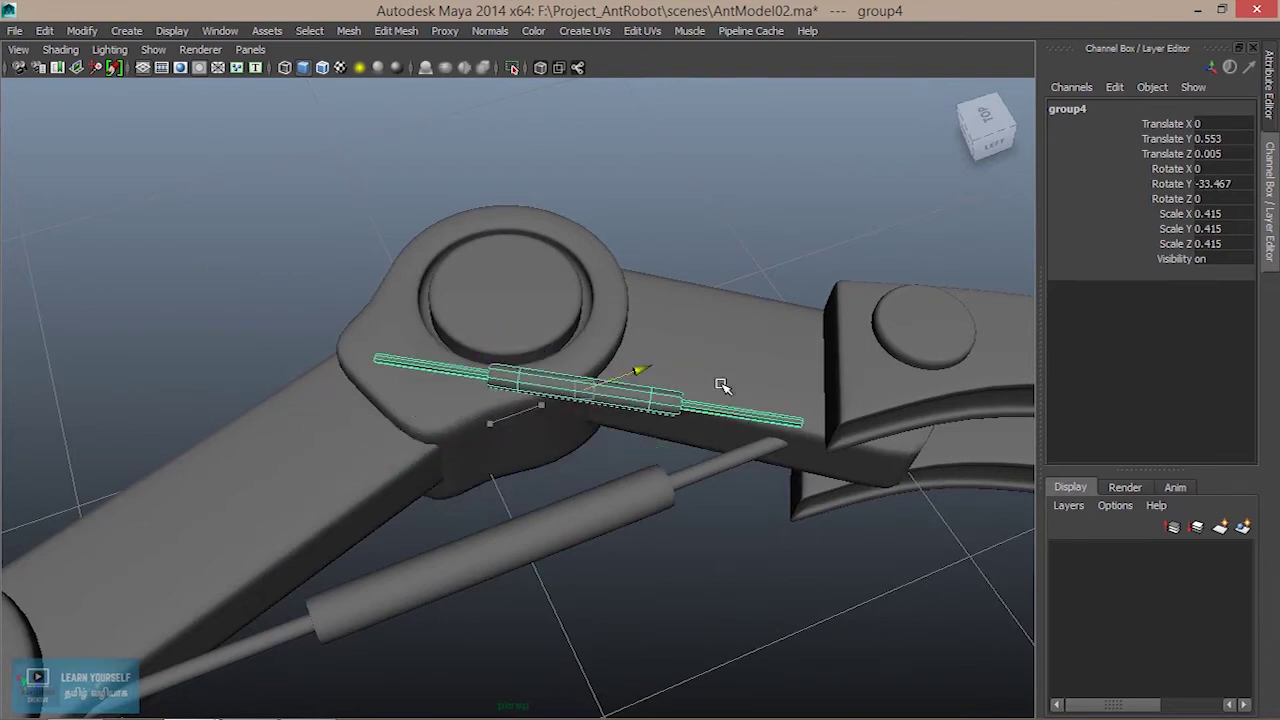
left_click_drag(757, 380, 766, 291, "alt")
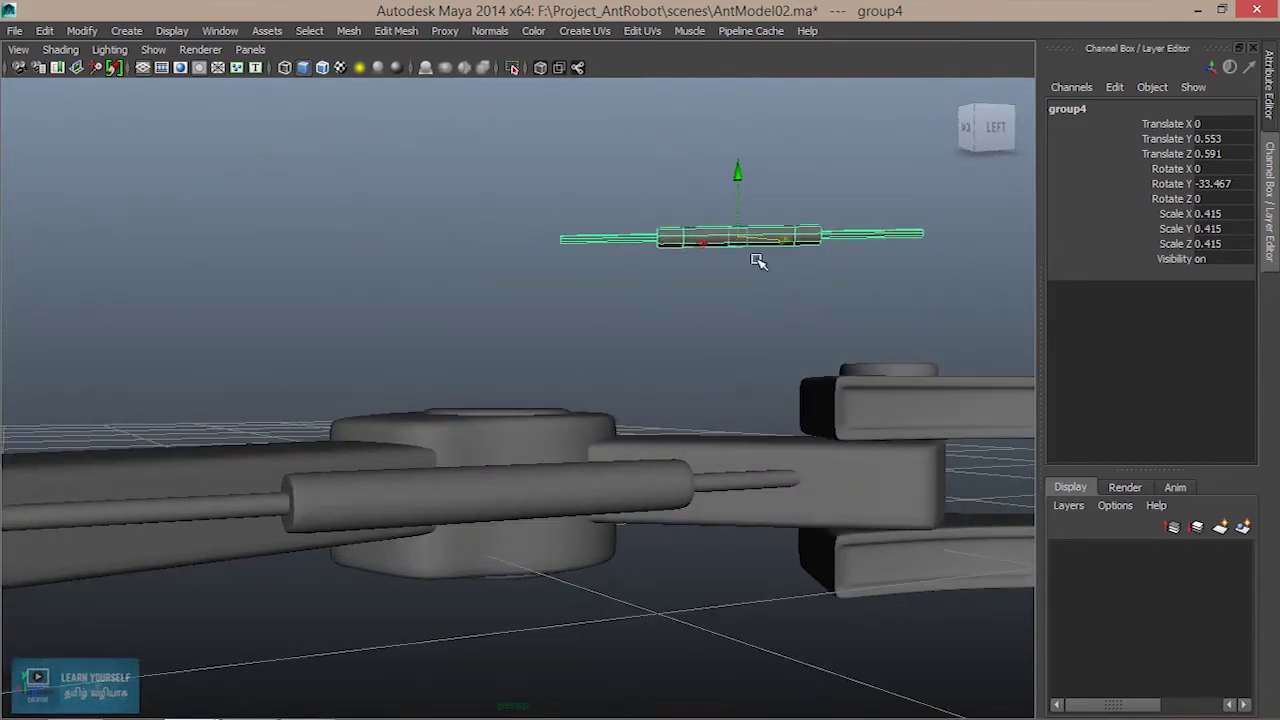
left_click_drag(740, 191, 740, 380)
mouse_move(677, 443)
left_mouse_down("alt")
mouse_move(743, 466)
mouse_move(787, 510)
left_mouse_up("alt")
key("space")
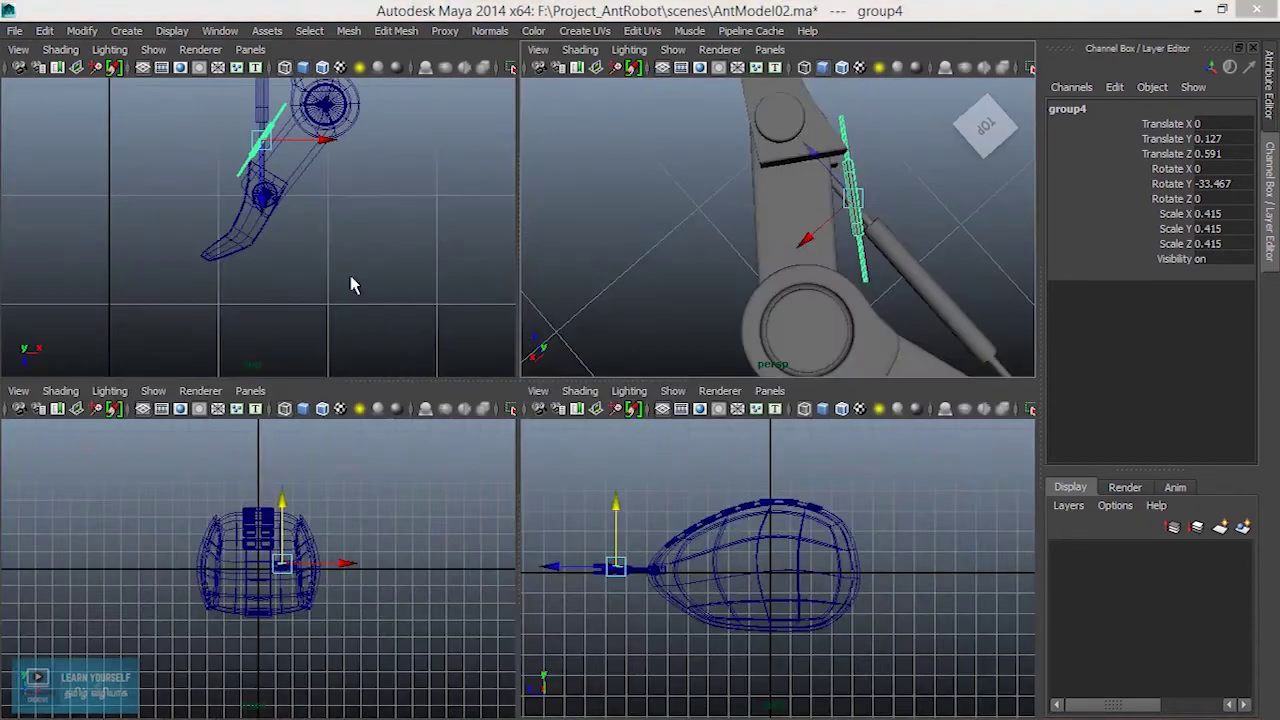
key("space")
mouse_move(525, 228)
left_mouse_down()
mouse_move(620, 263)
mouse_move(600, 257)
mouse_move(603, 273)
left_mouse_up()
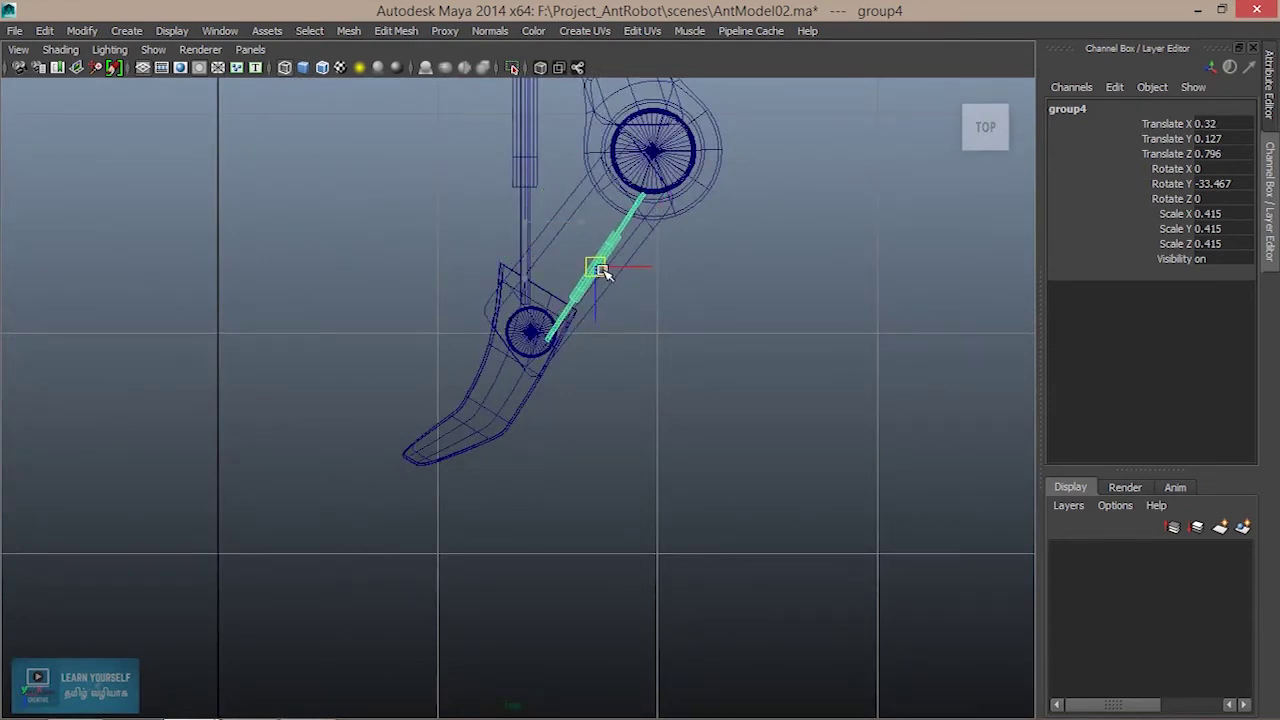
key("e")
left_click_drag(634, 351, 624, 340)
key("space")
key("space")
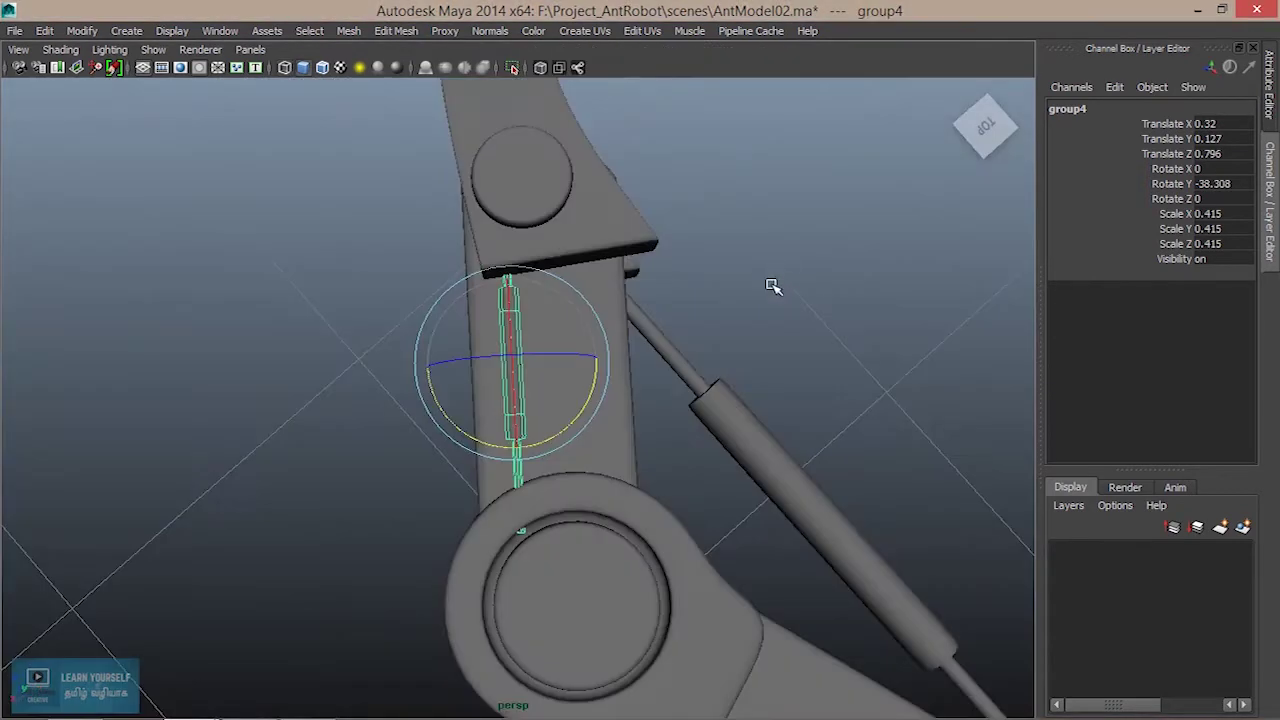
- Adjust the copy's height so it settles onto the arm between the joints
left_click_drag(771, 283, 557, 352, "alt")
key("w")
left_click_drag(556, 352, 558, 349)
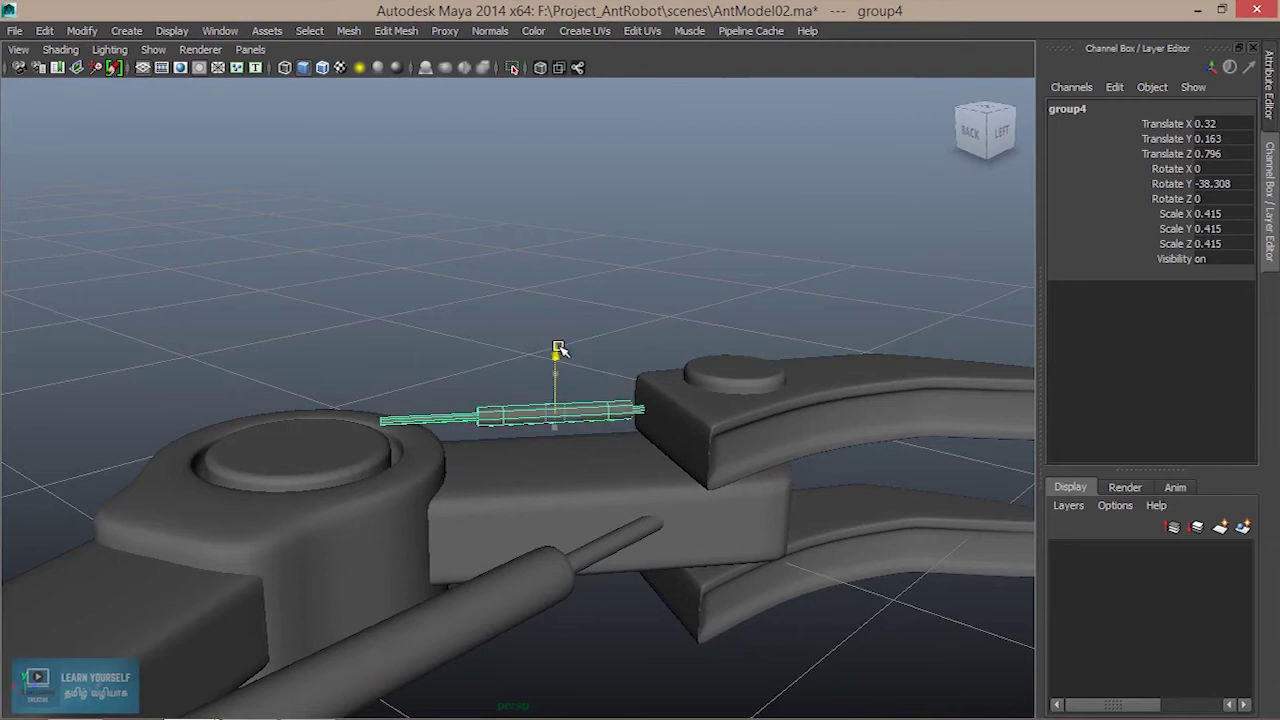
scroll(551, 457, "up", 3)
mouse_move(527, 443)
left_mouse_down("alt")
mouse_move(491, 397)
mouse_move(522, 370)
left_mouse_up("alt")
left_click_drag(527, 305, 528, 318)
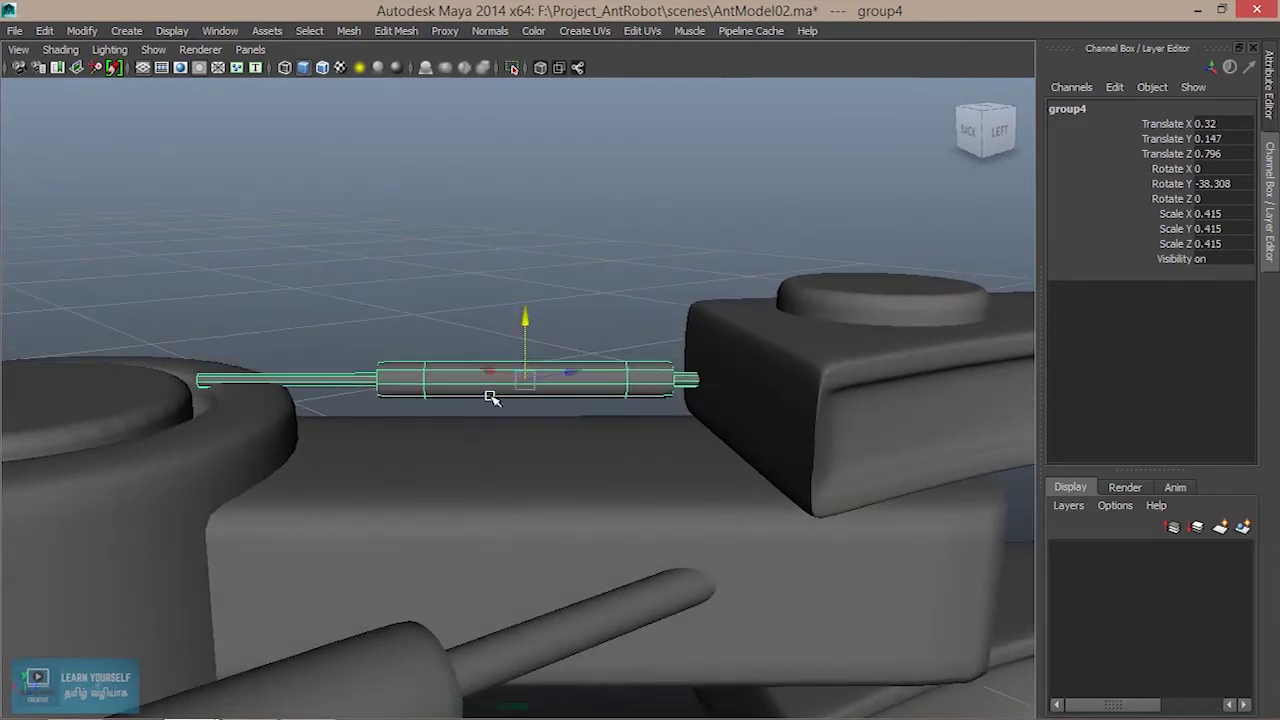
mouse_move(522, 378)
left_mouse_down()
mouse_move(586, 383)
mouse_move(574, 397)
mouse_move(525, 396)
left_mouse_up()
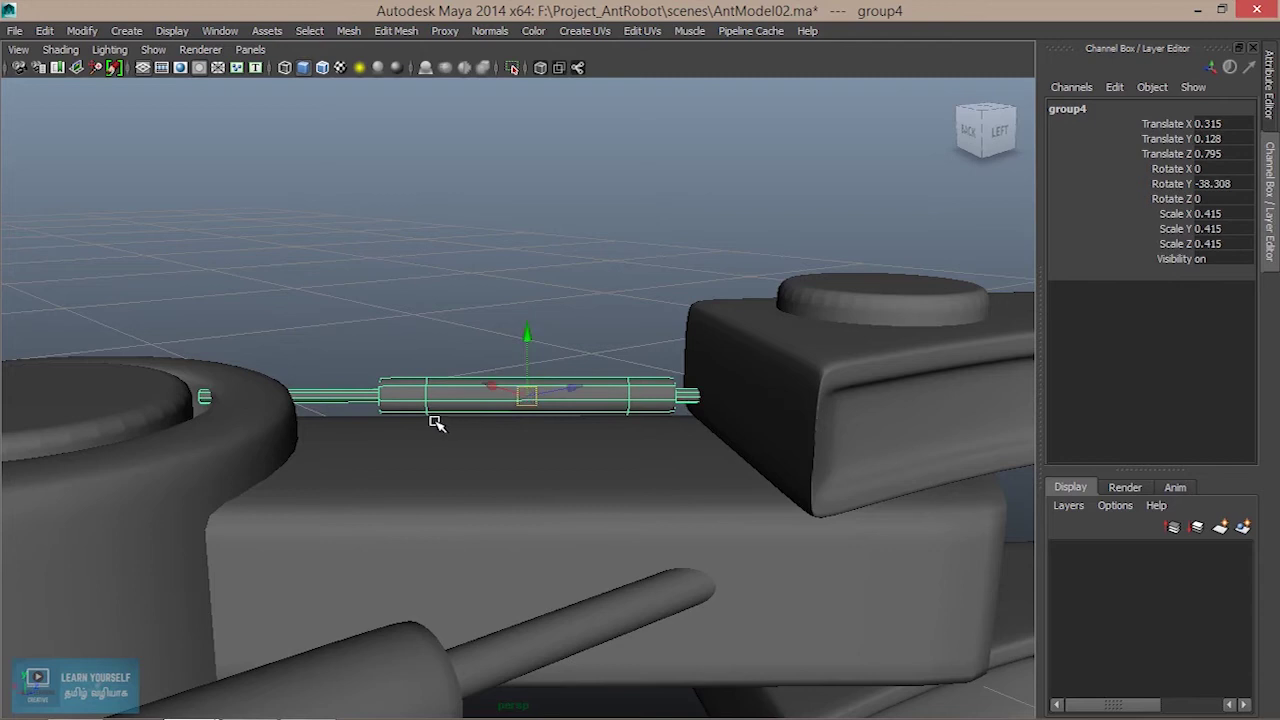
right_click_drag(450, 398, 525, 250)
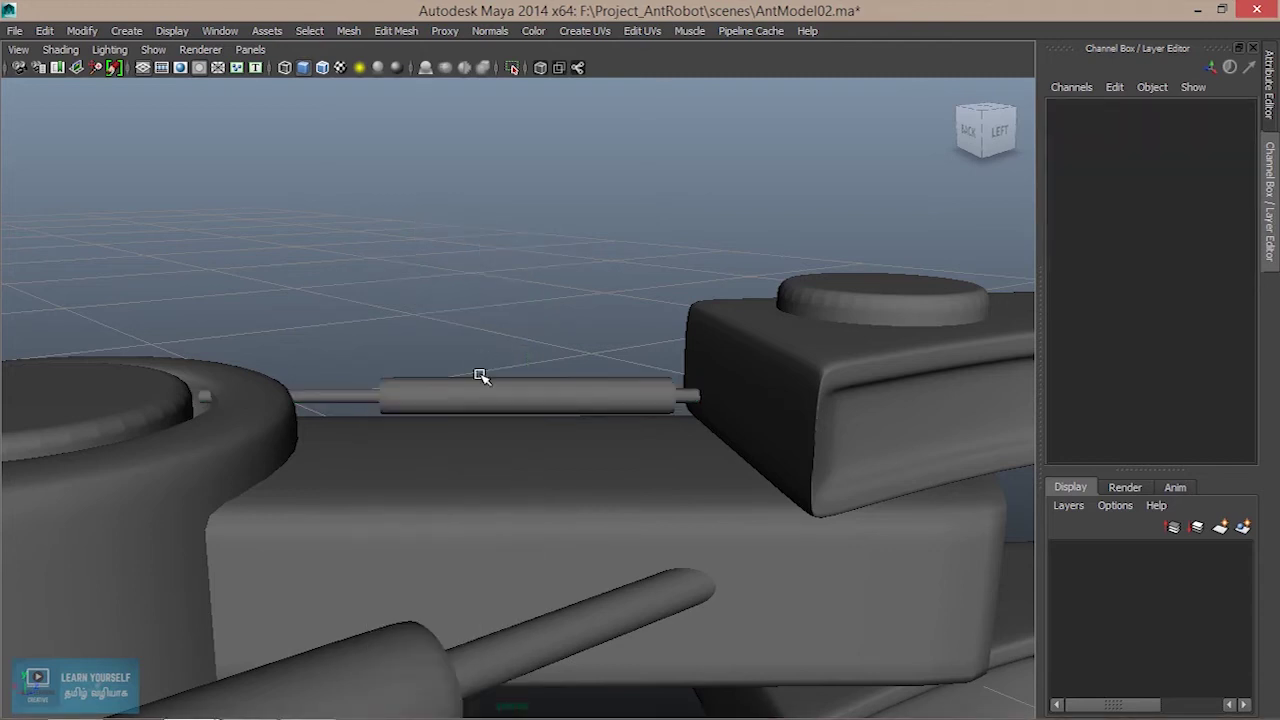
- In top wireframe view, move the piston barrel further up the arm and into line
left_click(470, 402)
mouse_move(511, 454)
left_mouse_down("alt")
mouse_move(531, 543)
mouse_move(708, 531)
mouse_move(778, 548)
mouse_move(751, 560)
mouse_move(619, 470)
left_mouse_up("alt")
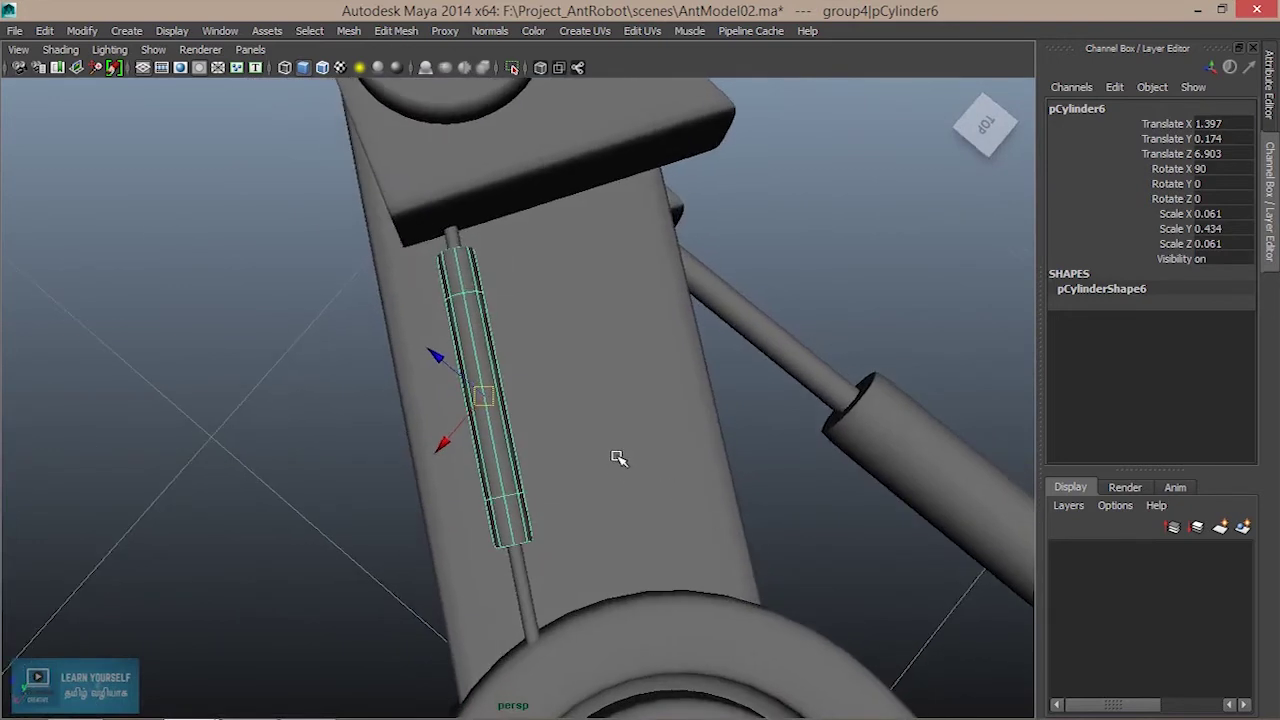
key("4")
left_click_drag(385, 333, 540, 391, "alt")
scroll(528, 443, "up", 3)
scroll(525, 448, "up", 3)
left_click_drag(517, 398, 546, 363)
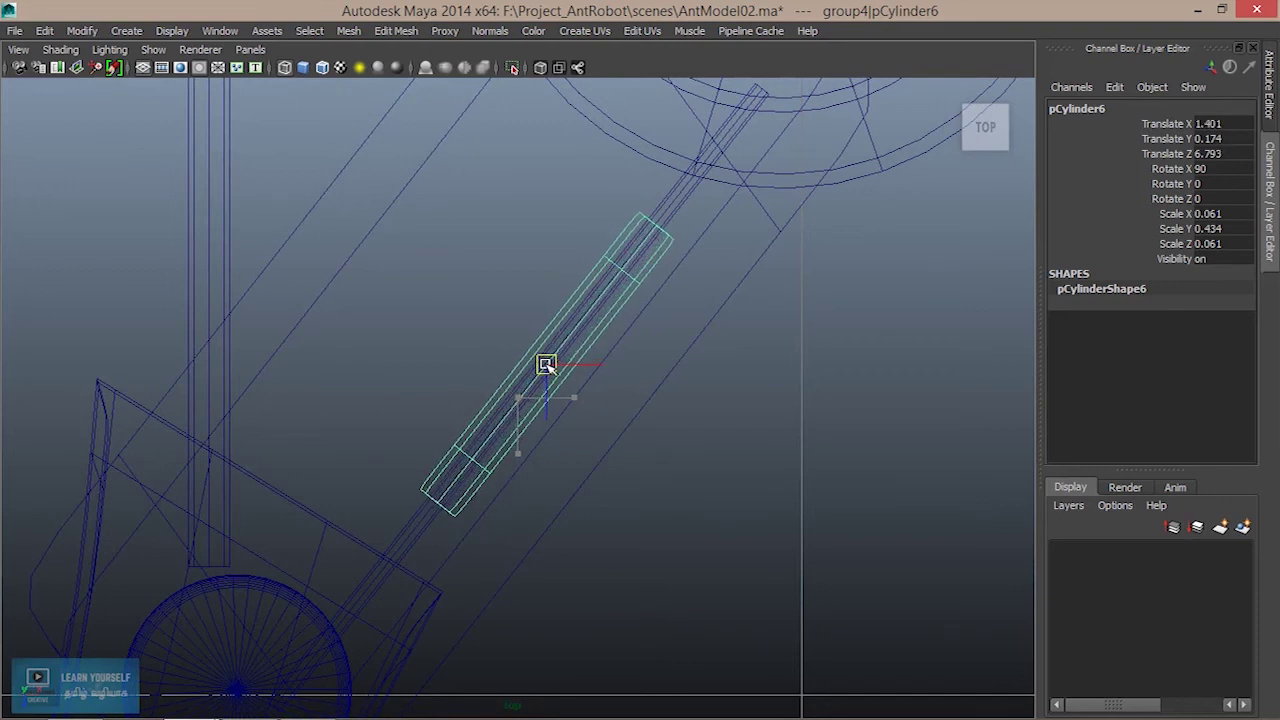
middle_click_drag(604, 363, 527, 455, "alt")
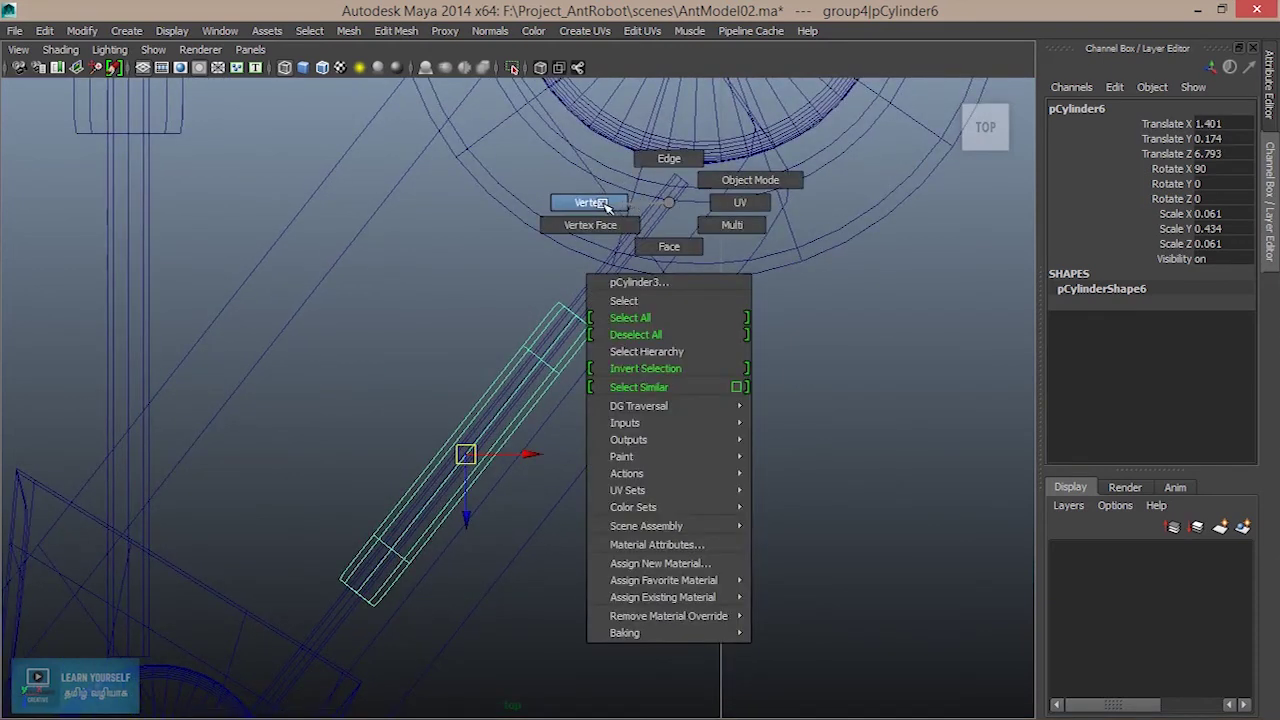
- Pull the piston rod's top-end vertices onto the upper joint
right_click_drag(672, 214, 586, 203)
left_click(600, 297)
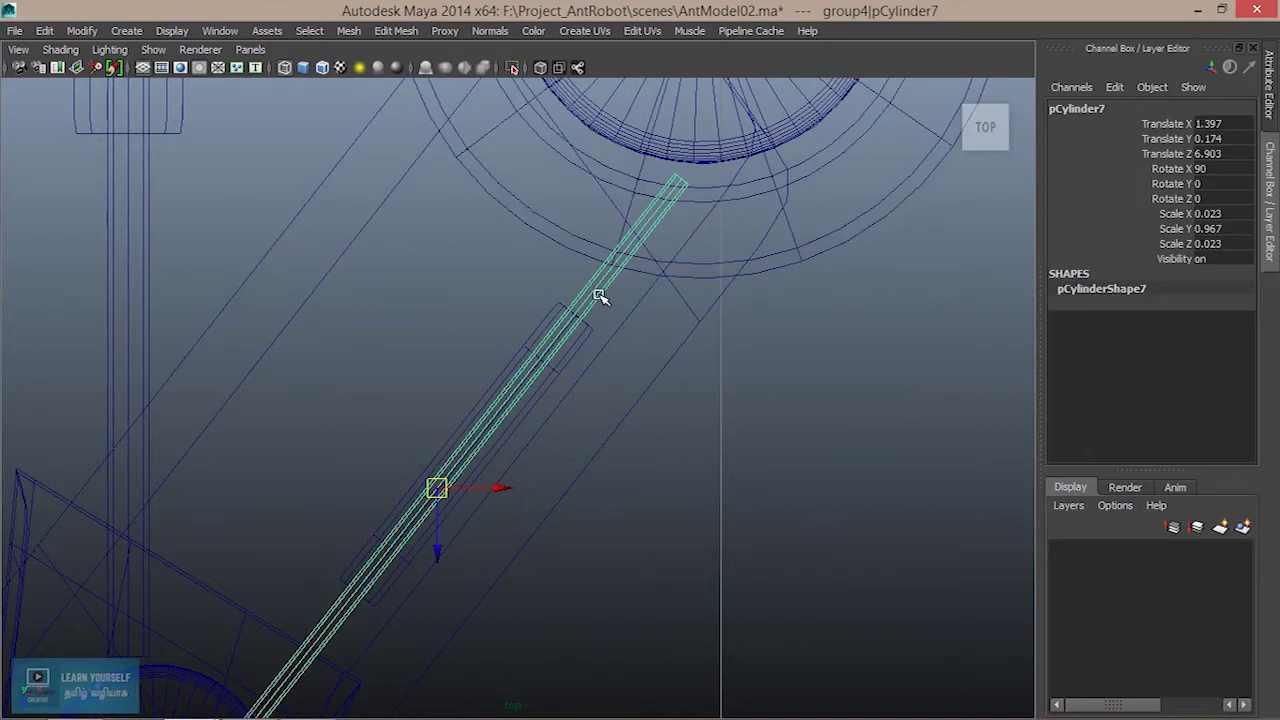
right_click_drag(600, 297, 514, 271)
left_click_drag(640, 157, 729, 233)
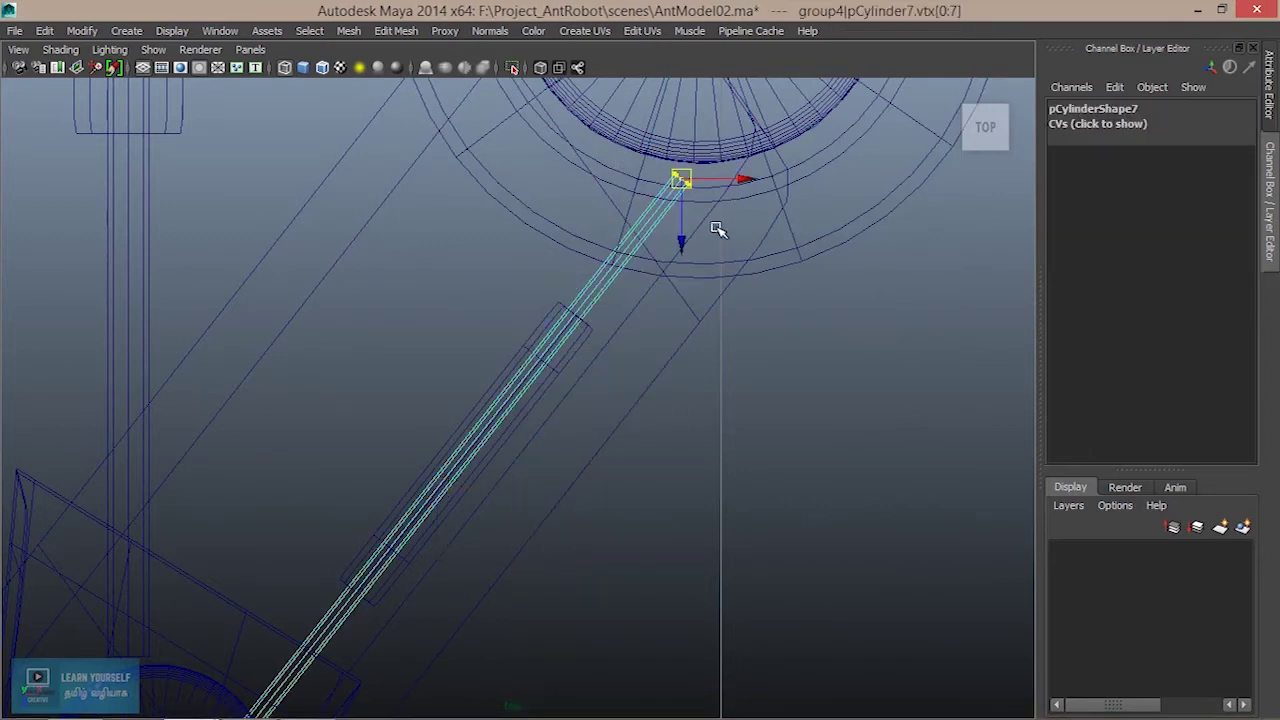
mouse_move(678, 178)
left_mouse_down()
mouse_move(614, 246)
mouse_move(626, 250)
left_mouse_up()
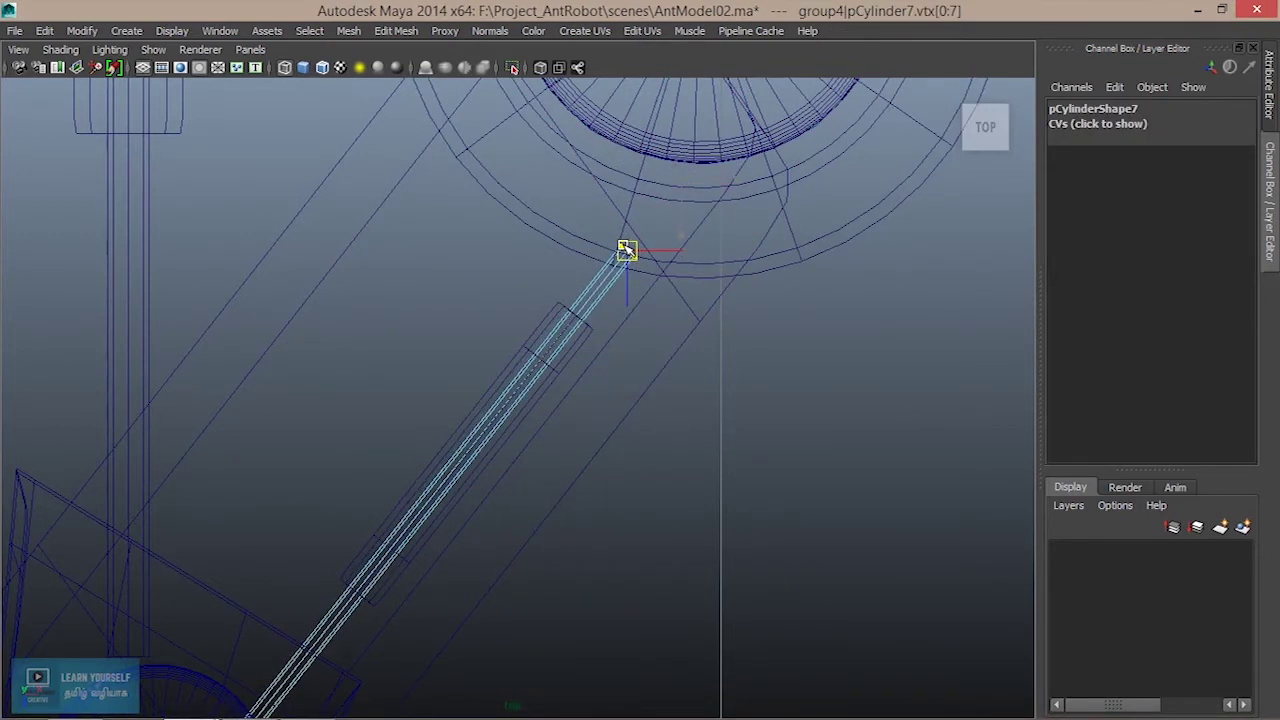
- Move the rod's lower-end vertices up to the lower joint
middle_click_drag(631, 380, 921, 157, "alt")
left_click_drag(458, 470, 618, 602)
mouse_move(538, 530)
left_mouse_down()
mouse_move(614, 423)
mouse_move(643, 408)
left_mouse_up()
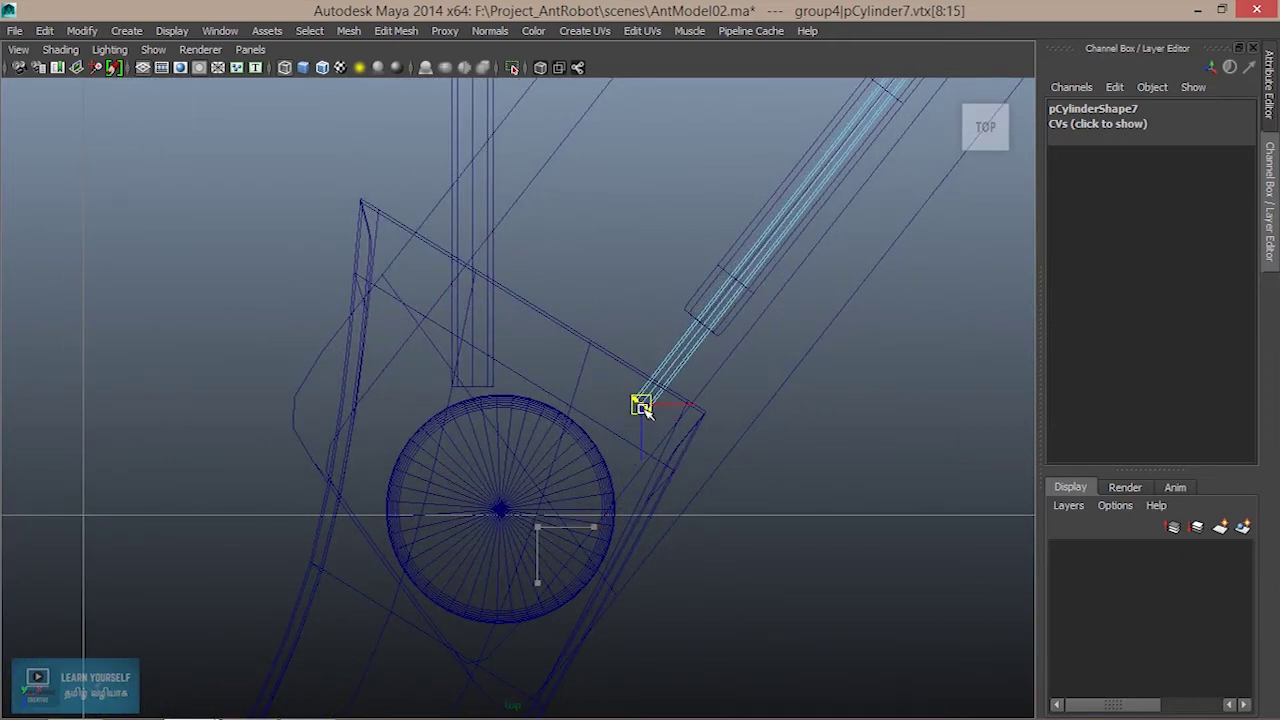
- Return to Object Mode and select the whole piston group
middle_click_drag(616, 482, 338, 668, "alt")
right_click_drag(535, 373, 617, 248)
left_click(566, 330)
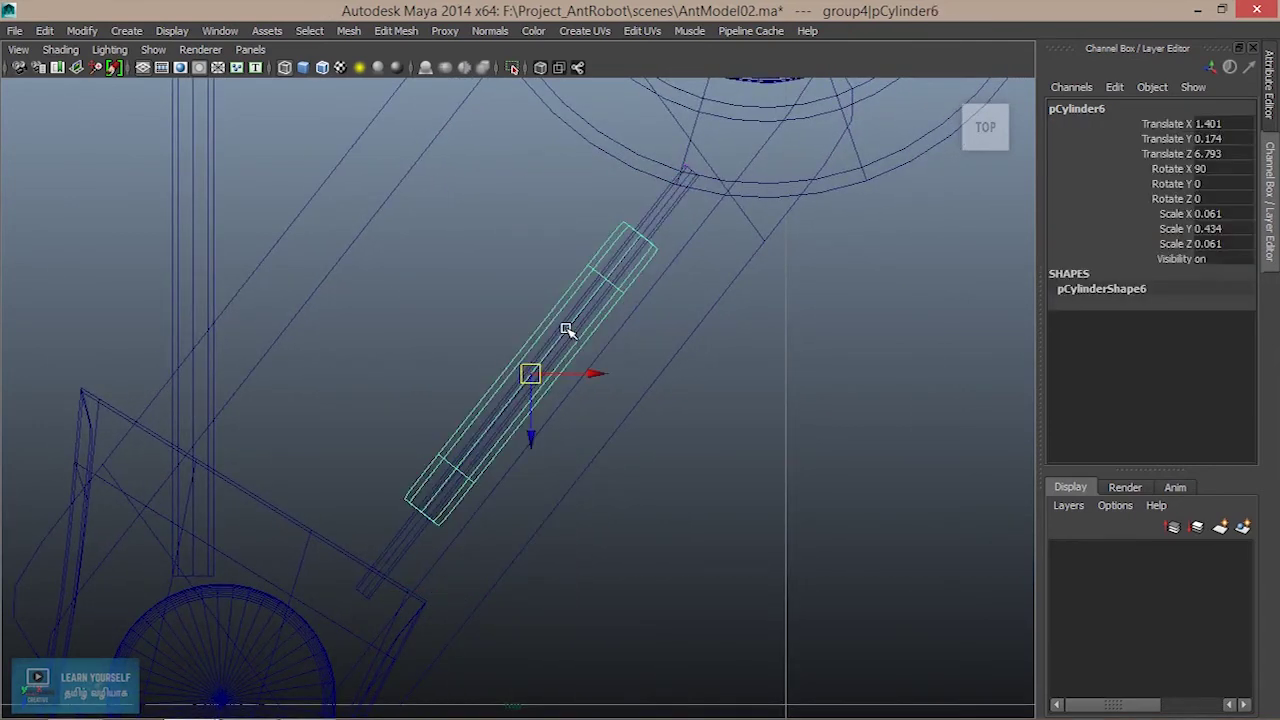
key("Up")
middle_click_drag(576, 509, 685, 614, "alt")
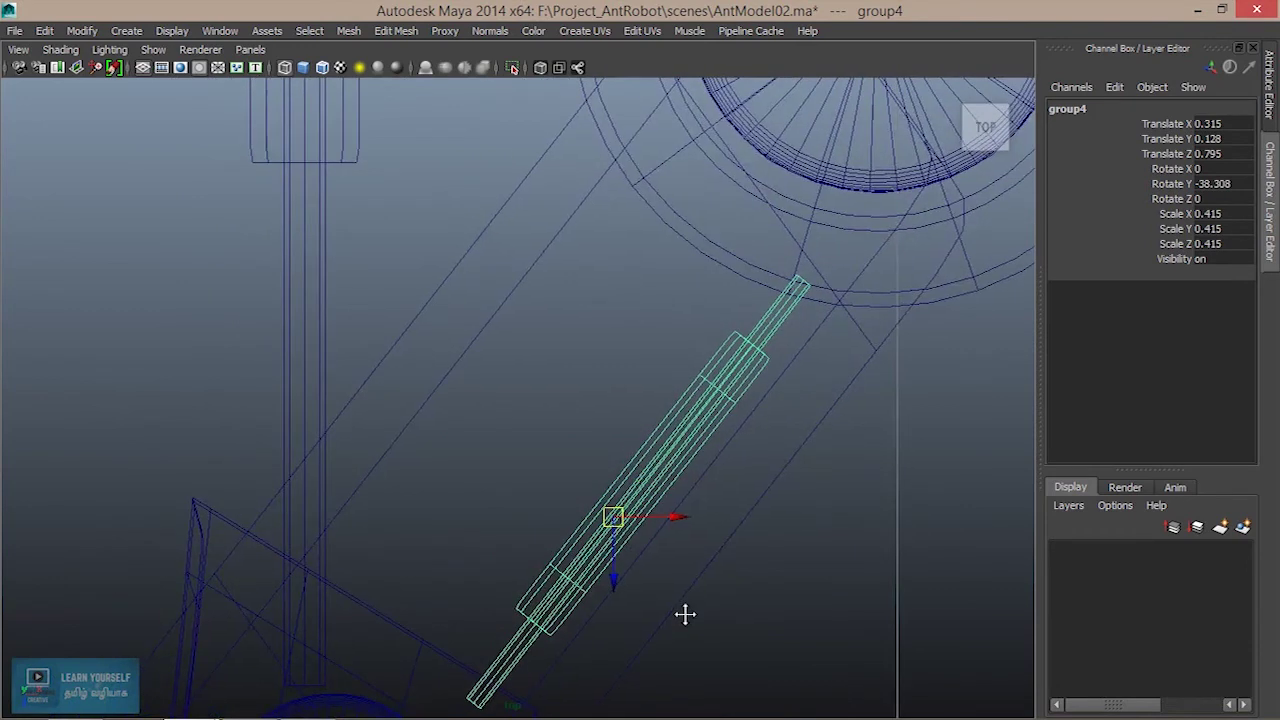
- Duplicate the piston group and place the copy beside the original on top of the arm
key("ctrl+d")
mouse_move(612, 517)
left_mouse_down()
mouse_move(526, 443)
mouse_move(471, 432)
mouse_move(514, 437)
left_mouse_up()
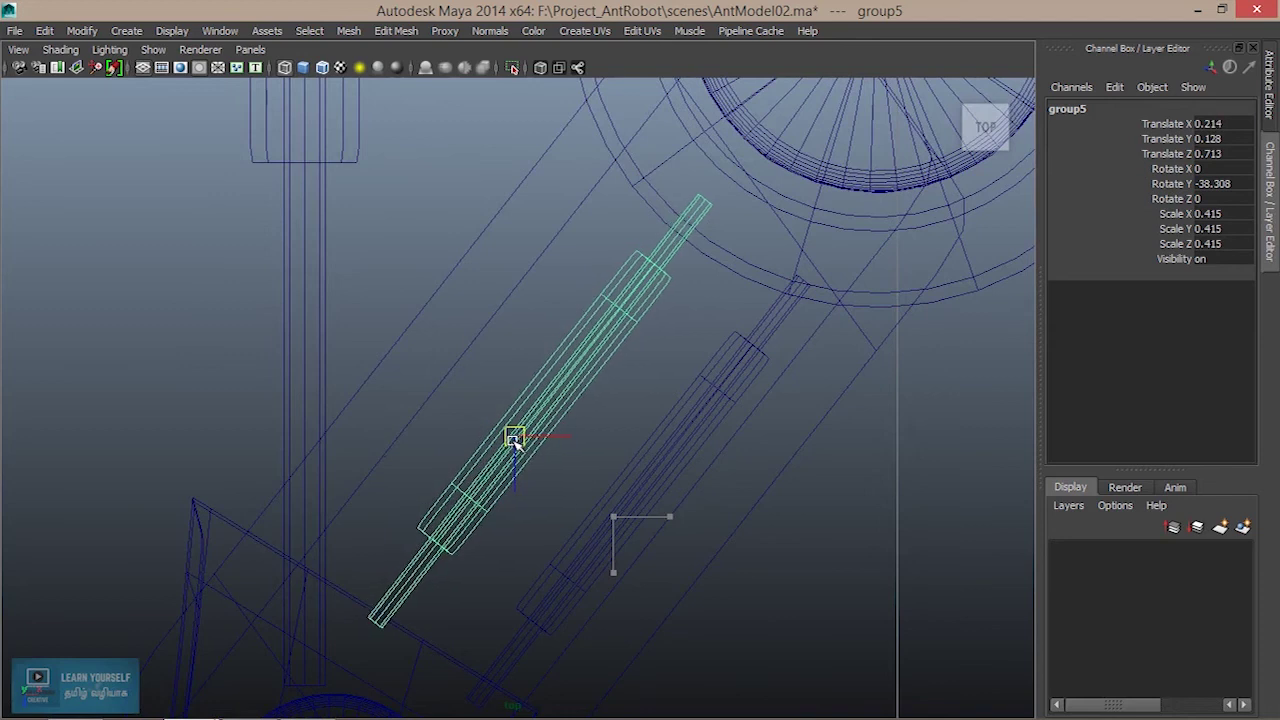
key("space")
key("space")
left_click_drag(657, 434, 658, 463, "alt")
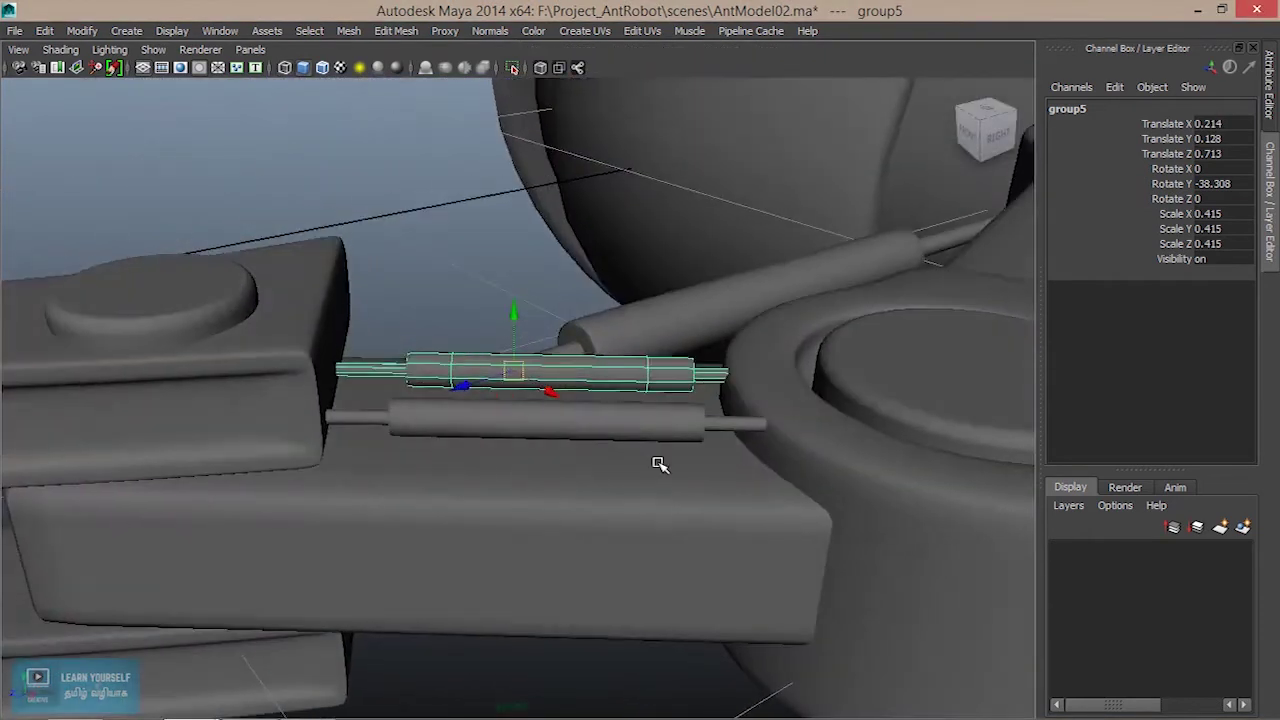
left_click(527, 643)
mouse_move(527, 643)
left_mouse_down("alt")
mouse_move(523, 674)
mouse_move(497, 597)
mouse_move(589, 600)
mouse_move(562, 575)
mouse_move(543, 523)
left_mouse_up("alt")
right_click_drag(543, 523, 637, 557, "alt")
scroll(637, 557, "up", 1)
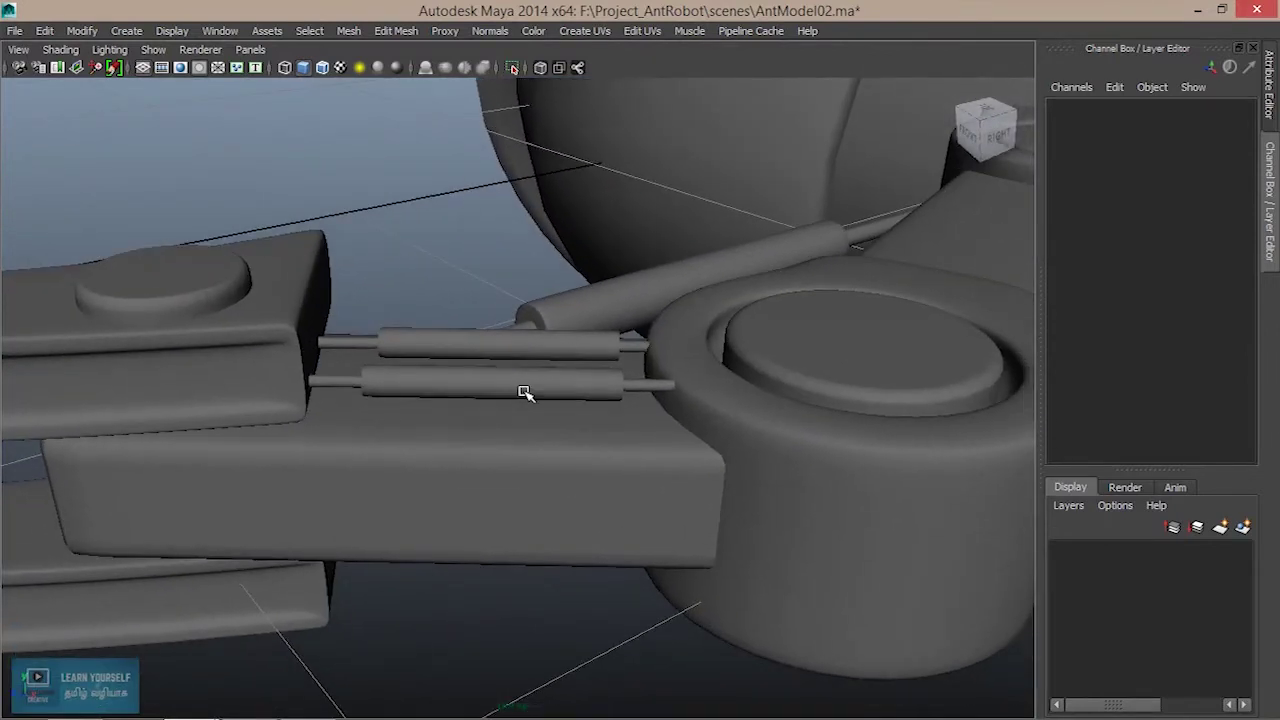
- Duplicate both piston groups and lower the copy beneath the arm to Translate Y -0.185
left_click(510, 383)
left_click(454, 345, "shift")
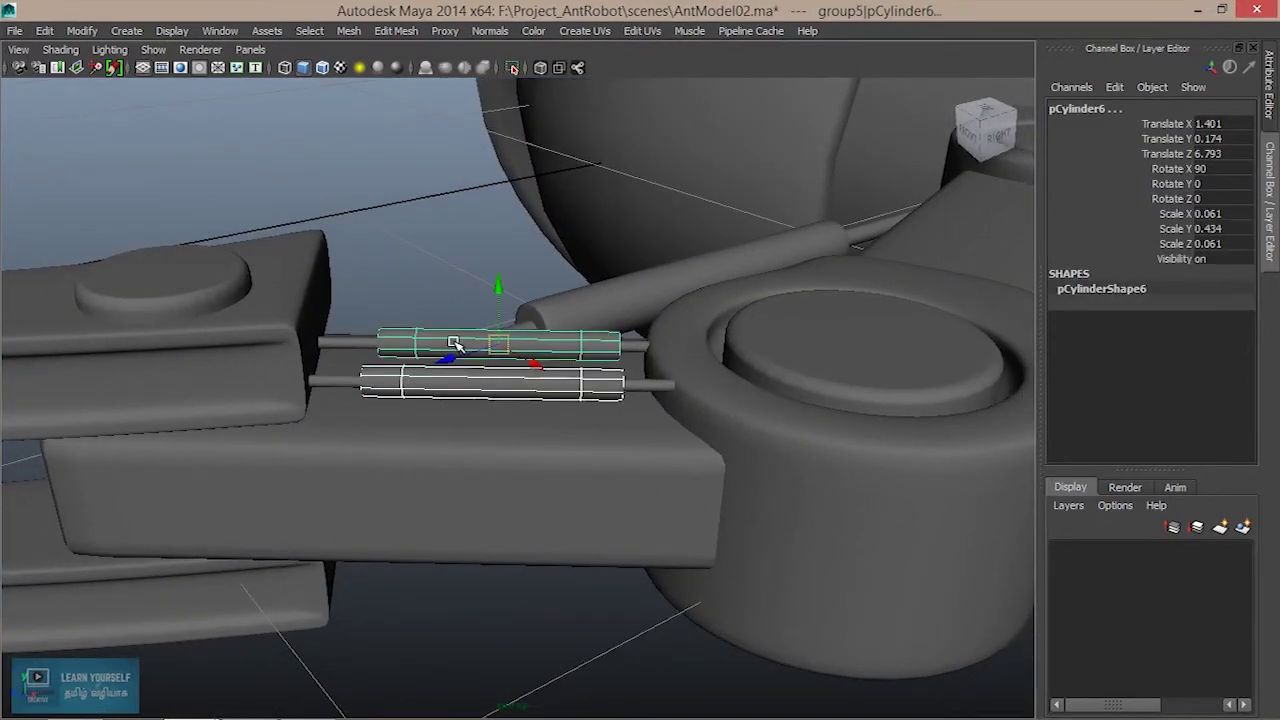
key("Up")
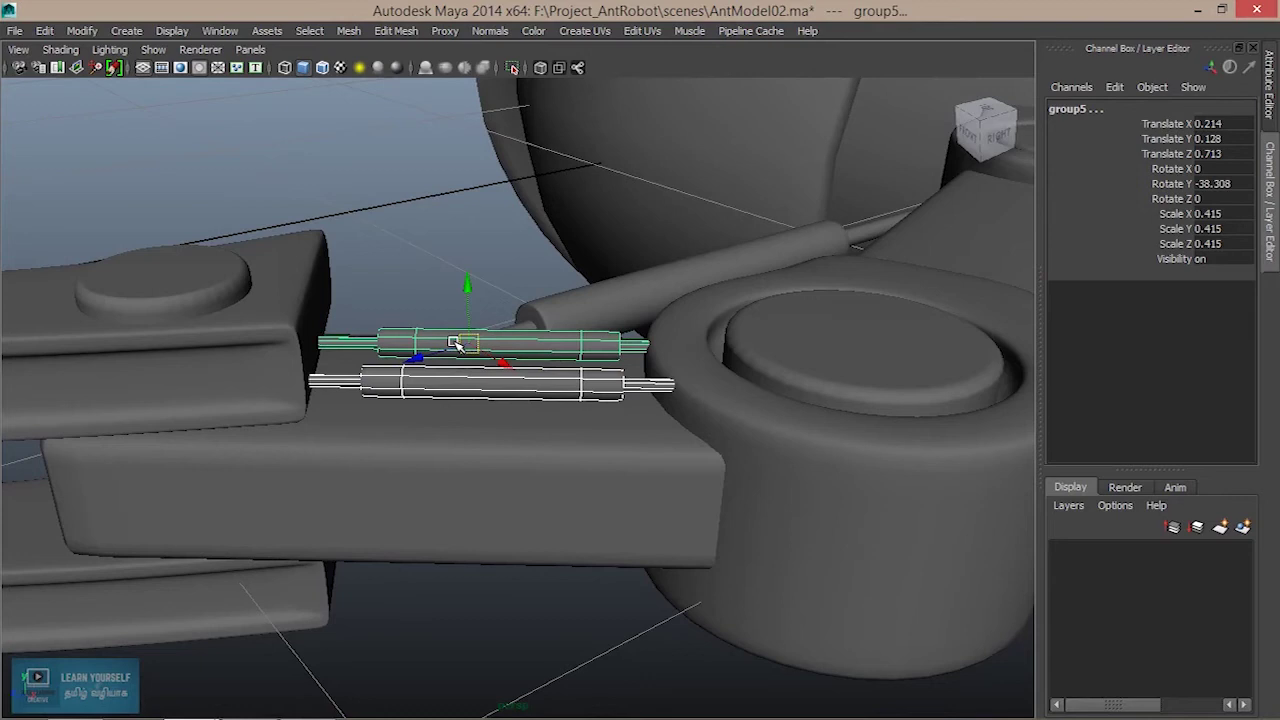
key("ctrl+d")
left_click_drag(467, 290, 461, 499)
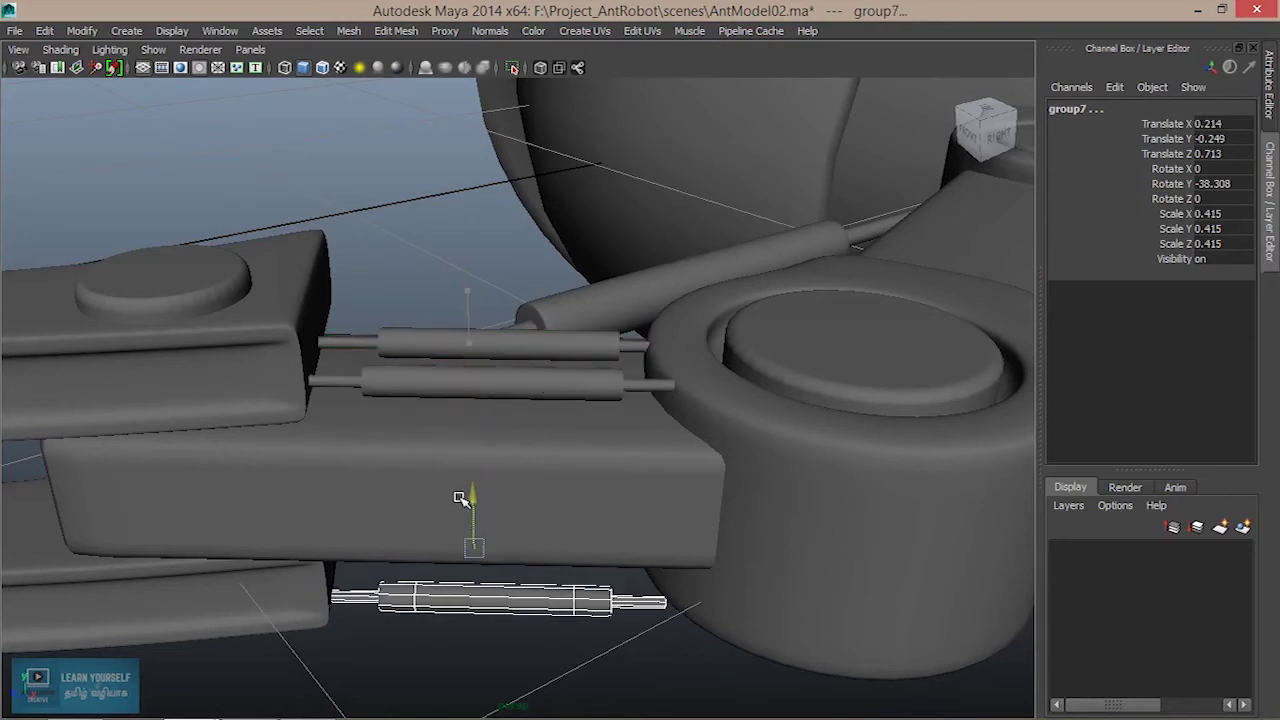
left_click(463, 475)
key("ctrl+z")
mouse_move(466, 486)
left_mouse_down("alt")
mouse_move(630, 545)
mouse_move(512, 578)
mouse_move(472, 520)
left_mouse_up("alt")
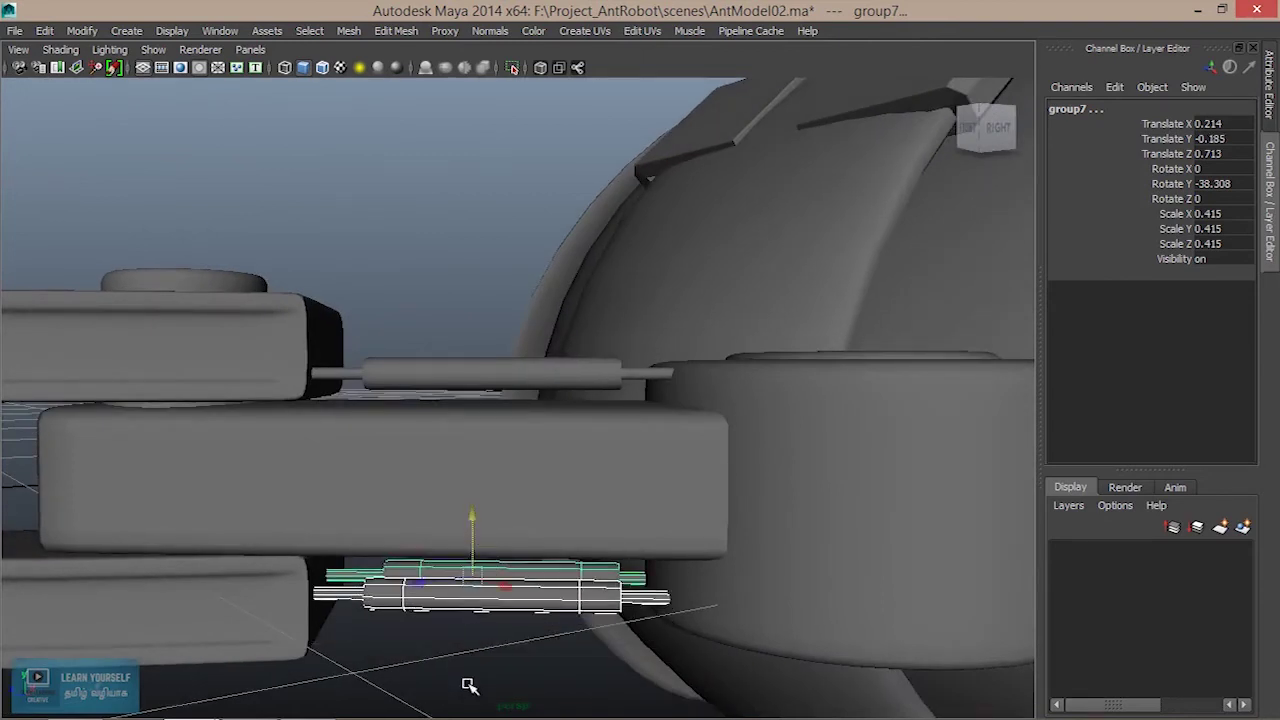
- Marquee-select all the leg's arm segments and pistons, then add the claw pieces
left_click(470, 686)
scroll(466, 683, "down", 3)
mouse_move(466, 683)
left_mouse_down("alt")
mouse_move(437, 557)
mouse_move(683, 663)
mouse_move(645, 640)
left_mouse_up("alt")
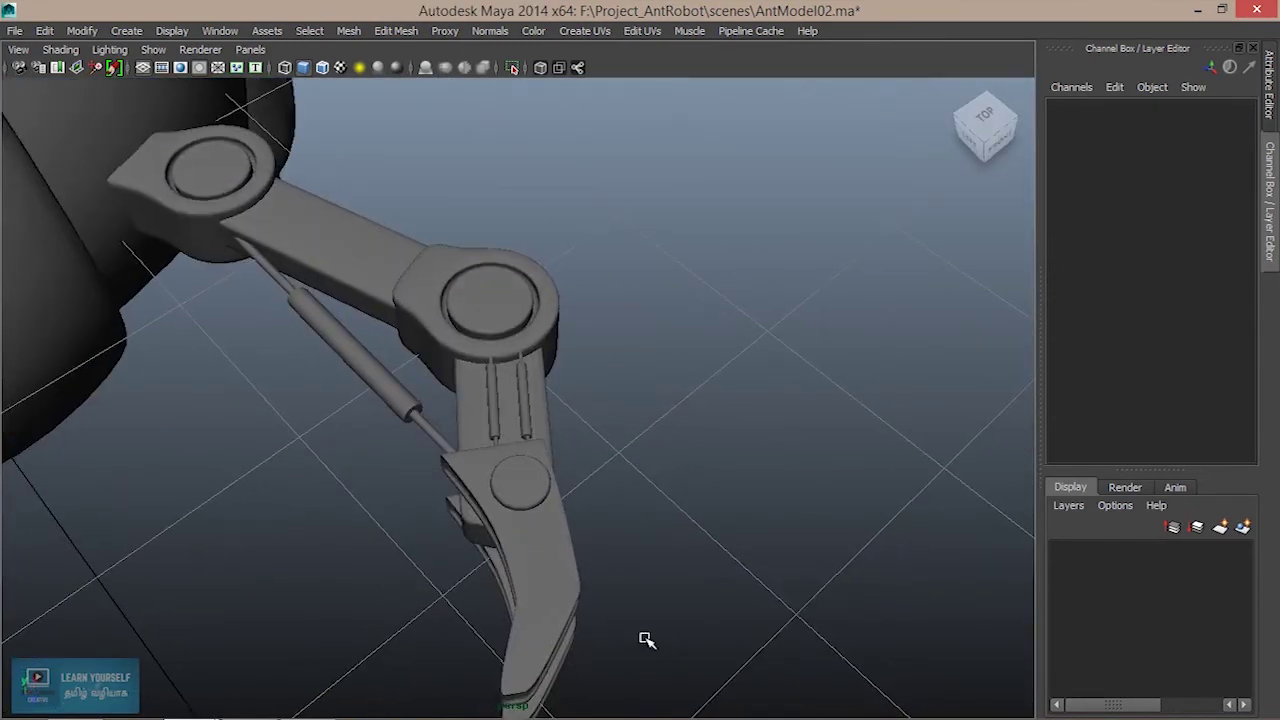
scroll(571, 594, "down", 3)
left_click_drag(571, 594, 414, 531, "alt")
scroll(782, 630, "up", 5)
mouse_move(782, 630)
left_mouse_down("alt")
mouse_move(834, 549)
mouse_move(634, 560)
mouse_move(474, 526)
mouse_move(480, 551)
mouse_move(531, 470)
mouse_move(654, 551)
mouse_move(586, 457)
mouse_move(548, 508)
left_mouse_up("alt")
scroll(634, 560, "down", 3)
scroll(634, 560, "down", 2)
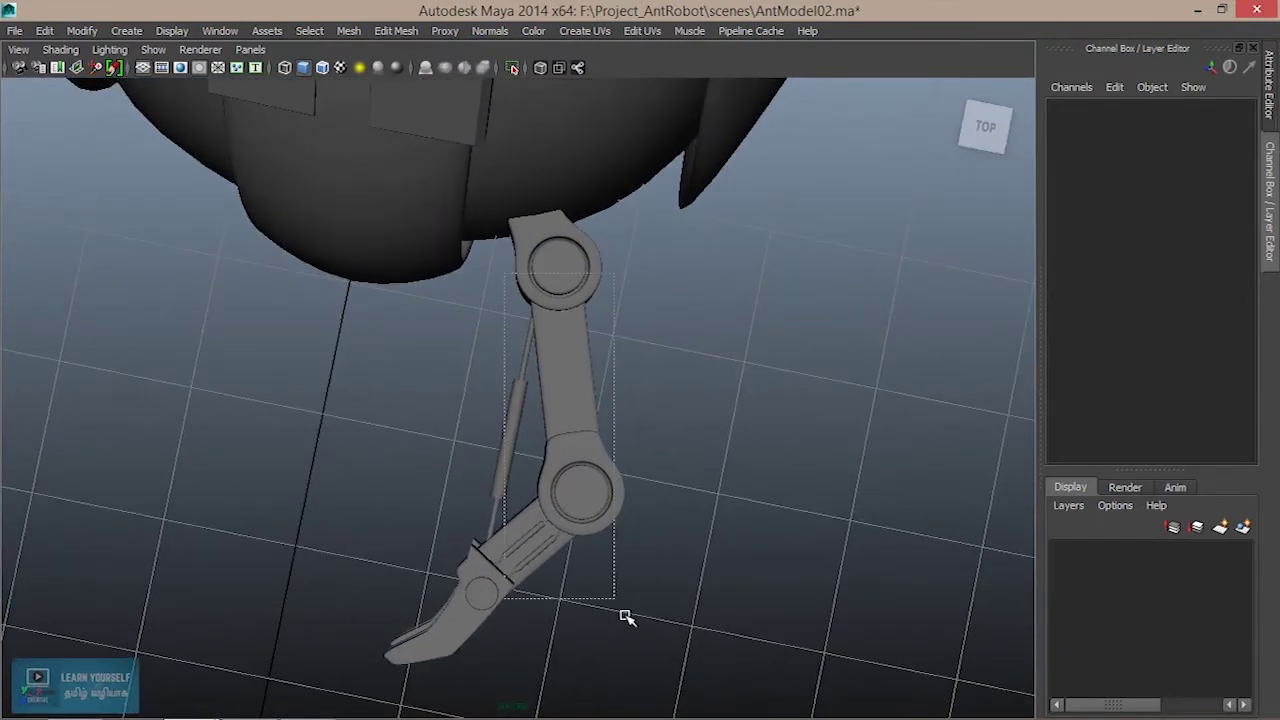
left_click_drag(505, 274, 664, 656)
mouse_move(600, 622)
left_mouse_down("alt")
mouse_move(723, 523)
mouse_move(740, 474)
left_mouse_up("alt")
mouse_move(590, 428)
left_mouse_down()
mouse_move(738, 606)
mouse_move(543, 613)
mouse_move(540, 597)
left_mouse_up()
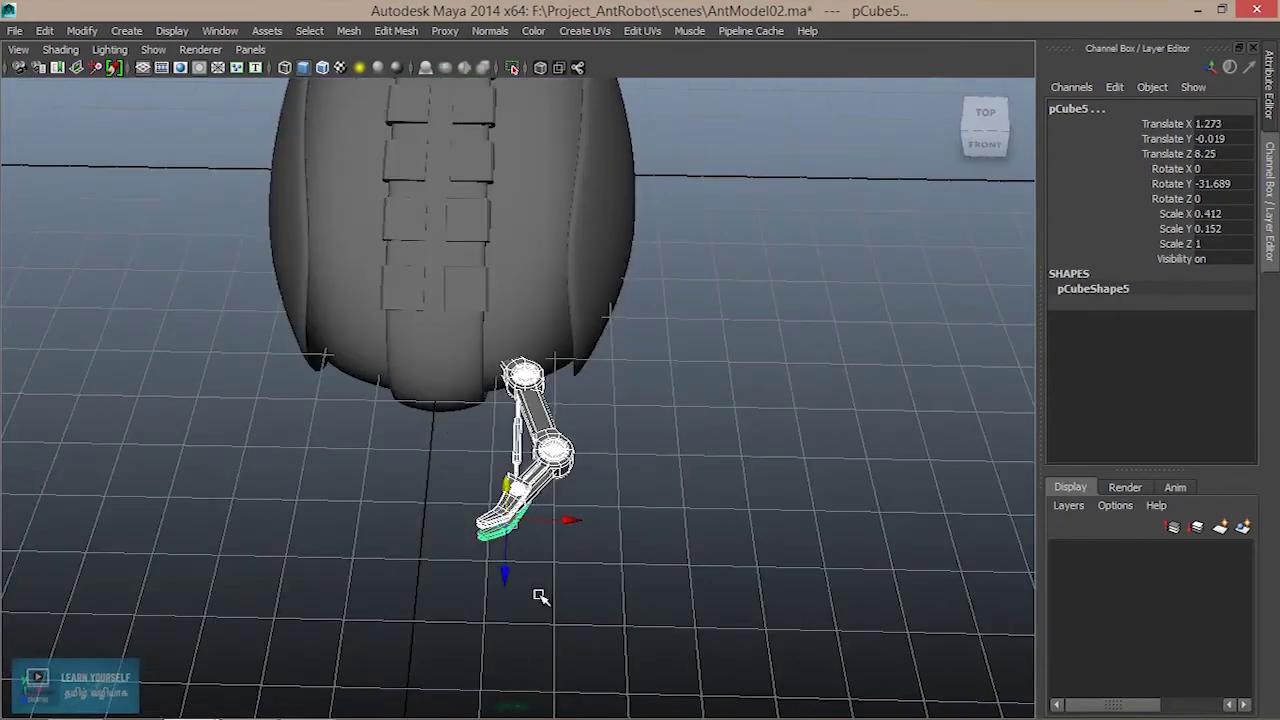
- Group the arm, duplicate the group and set the copy's Scale X to -1
key("ctrl+g")
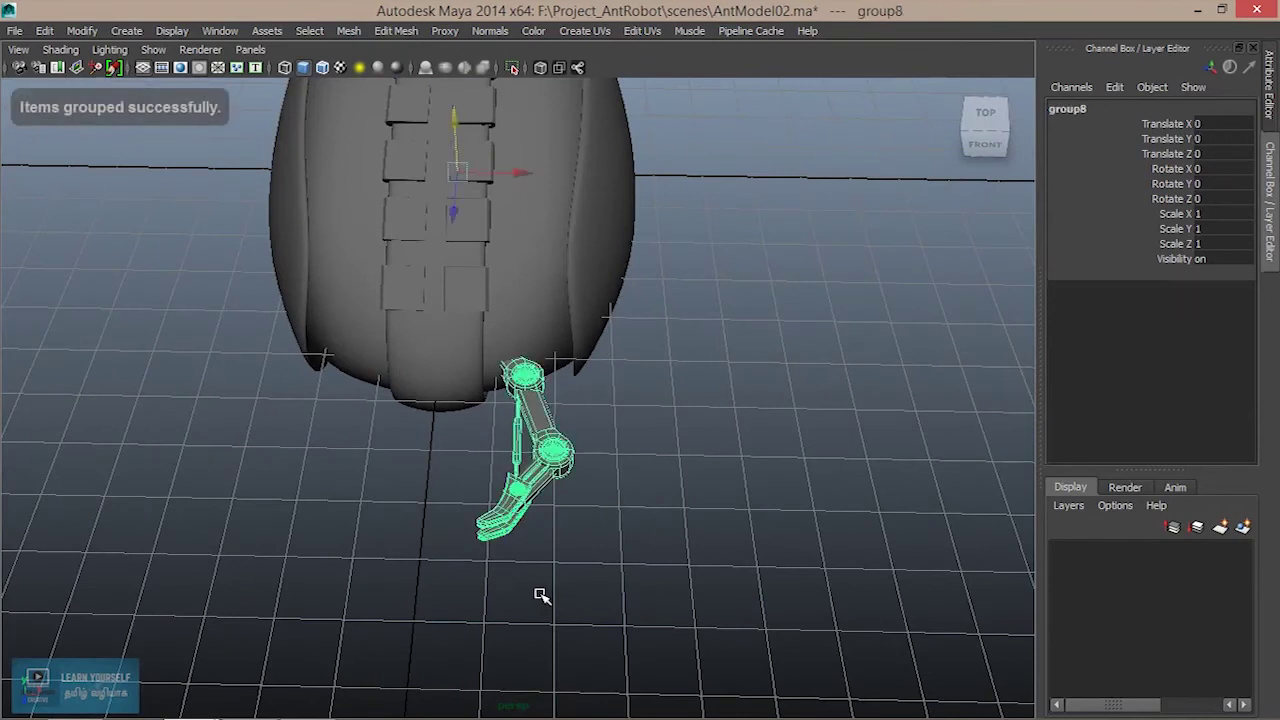
key("ctrl+g")
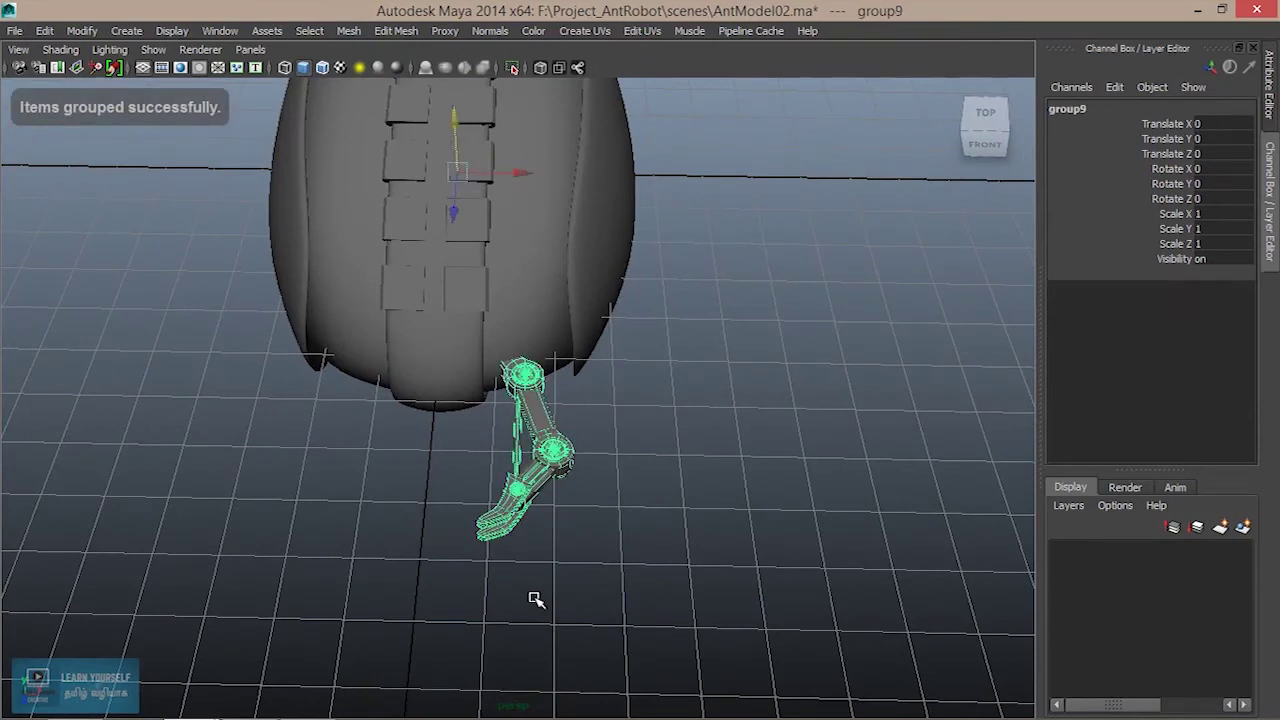
left_click_drag(400, 614, 287, 610, "alt")
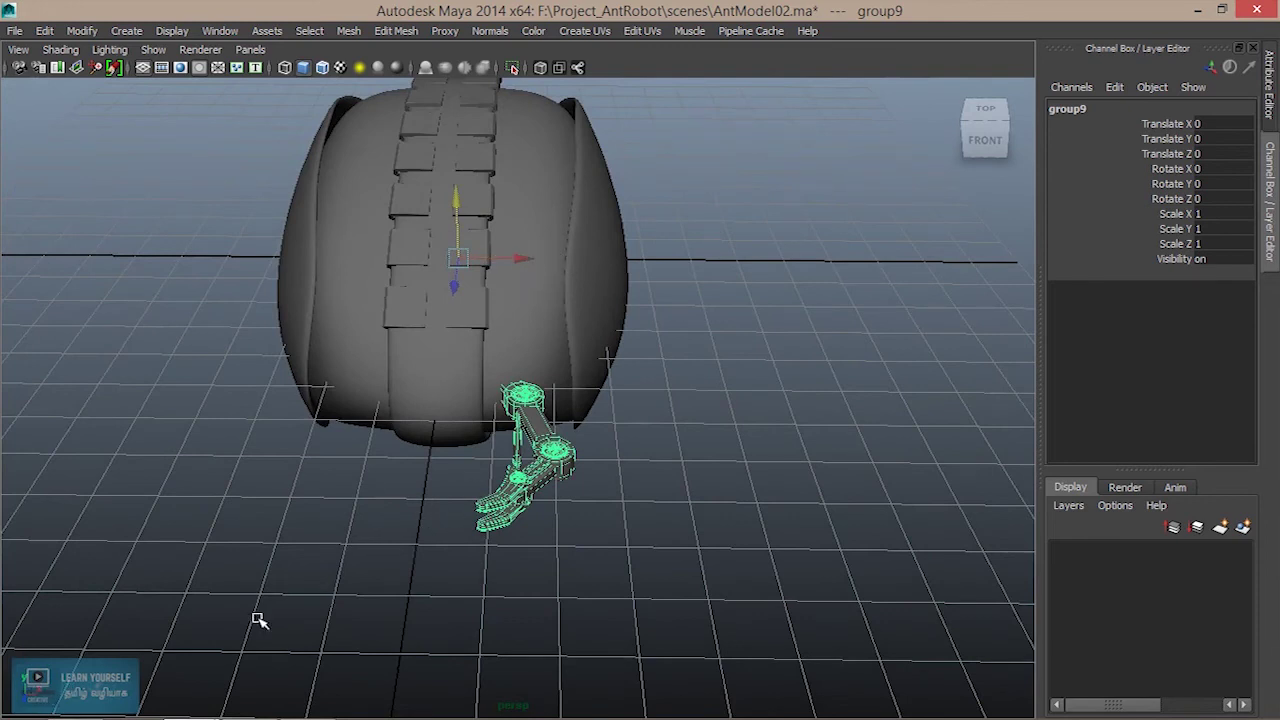
left_click(1220, 216)
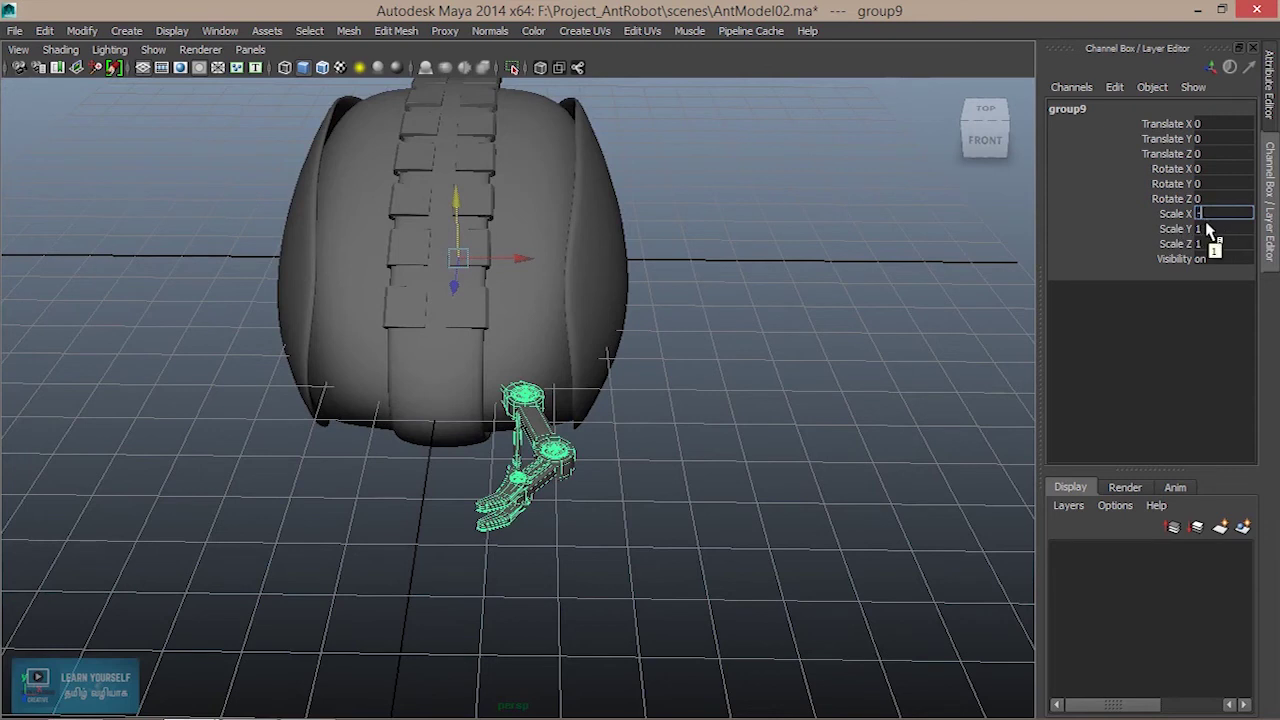
type("-1")
key("Return")
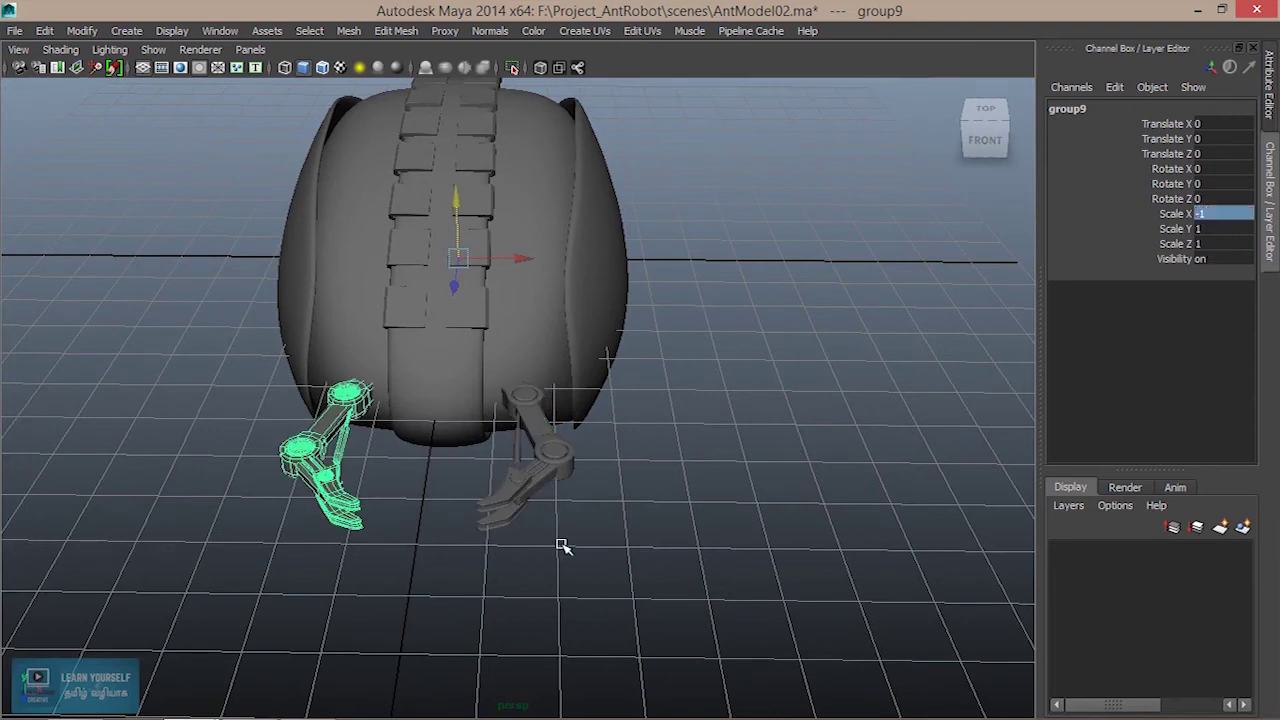
left_click(565, 547)
mouse_move(486, 543)
left_mouse_down("alt")
mouse_move(674, 531)
mouse_move(630, 513)
mouse_move(543, 551)
mouse_move(609, 586)
mouse_move(657, 563)
mouse_move(838, 572)
mouse_move(691, 529)
mouse_move(571, 449)
mouse_move(526, 440)
mouse_move(503, 472)
left_mouse_up("alt")
middle_click_drag(503, 472, 585, 437, "alt")
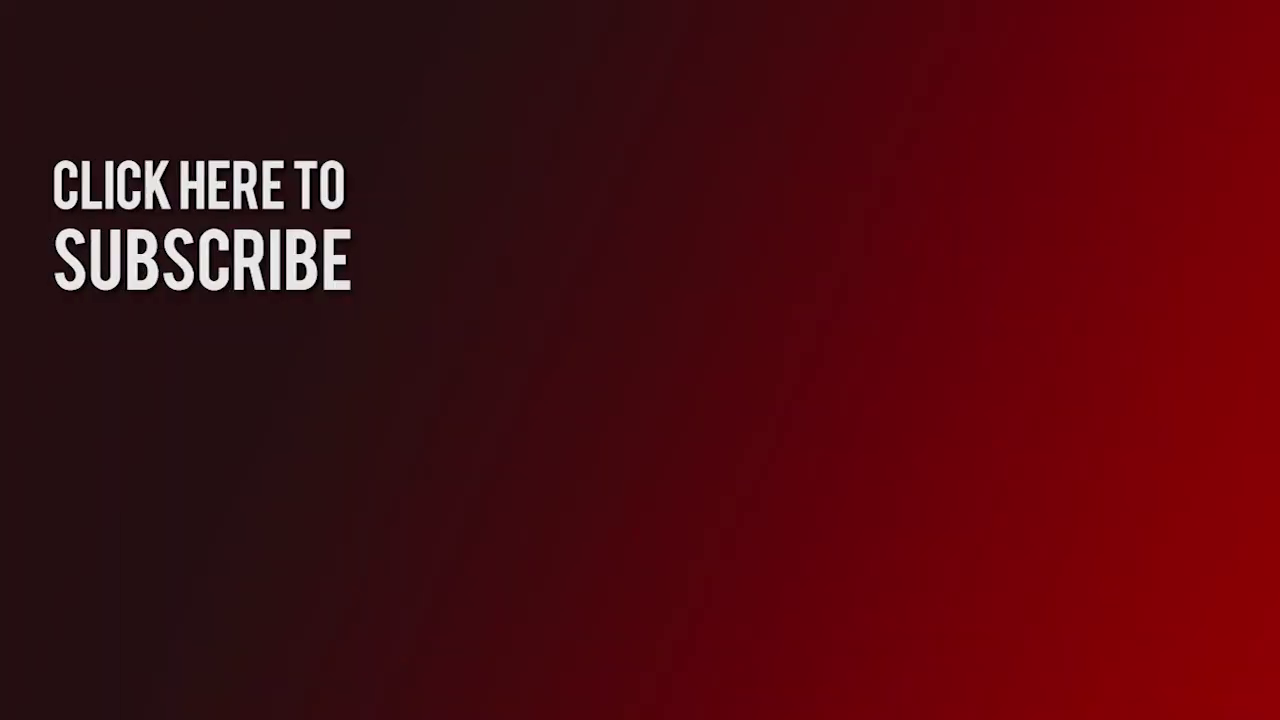